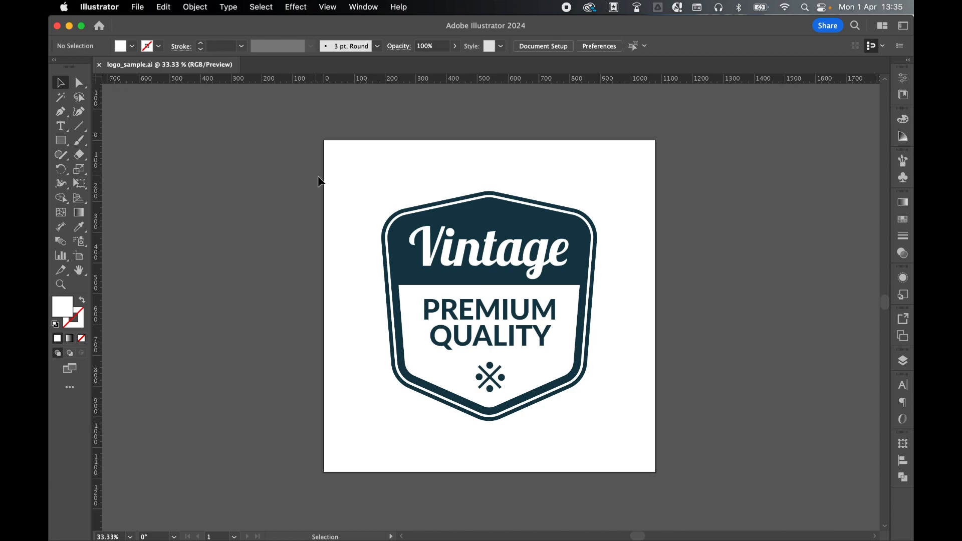
{"action": "left_click_drag", "start_coordinate": [371, 179], "coordinate": [606, 402]}
{"action": "left_click_drag", "start_coordinate": [557, 226], "coordinate": [307, 223]}
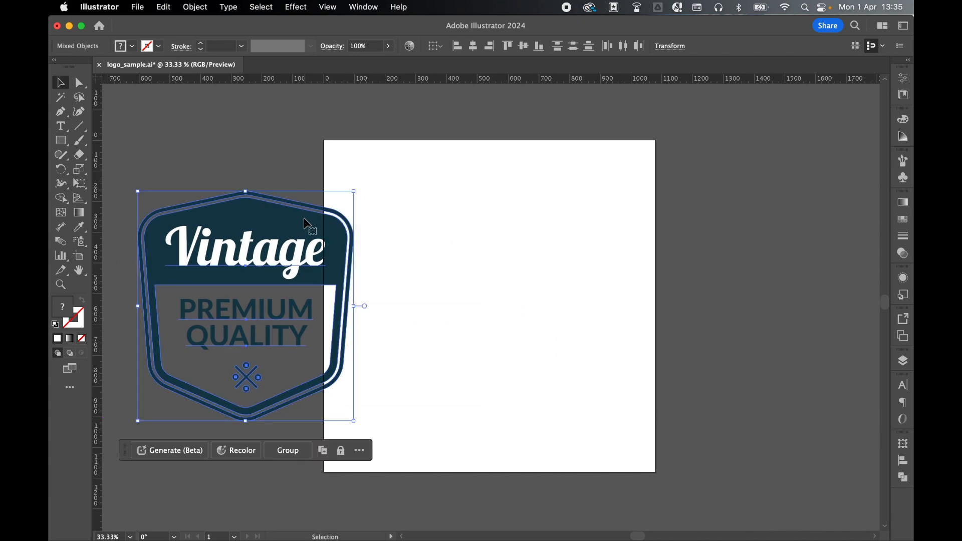
{"action": "key", "text": "super+z"}
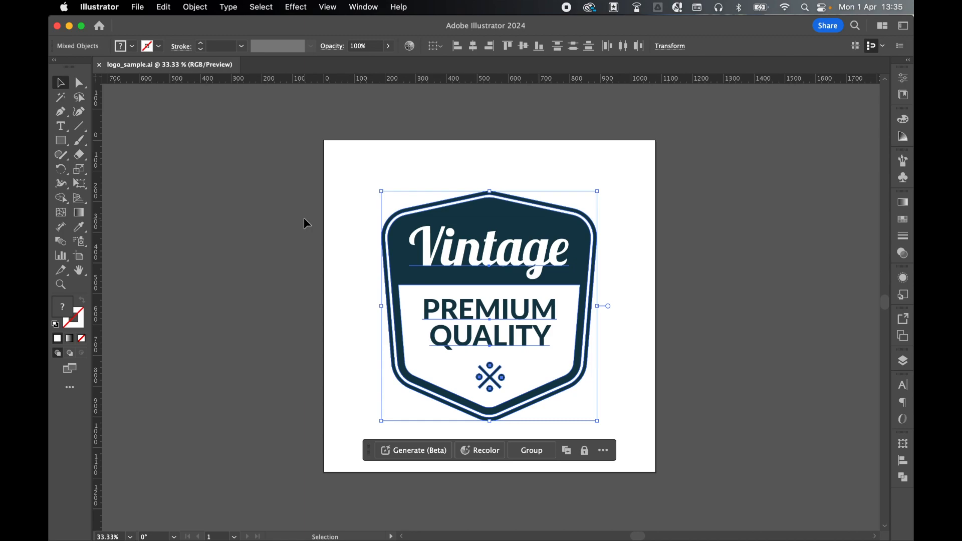
{"action": "left_click", "coordinate": [329, 161]}
- Select the whole Vintage logo, fit Artboard 1 to the selected art, and deselect the logo
{"action": "left_click_drag", "start_coordinate": [360, 178], "coordinate": [633, 427]}
{"action": "left_click", "coordinate": [81, 256]}
{"action": "left_click", "coordinate": [150, 45]}
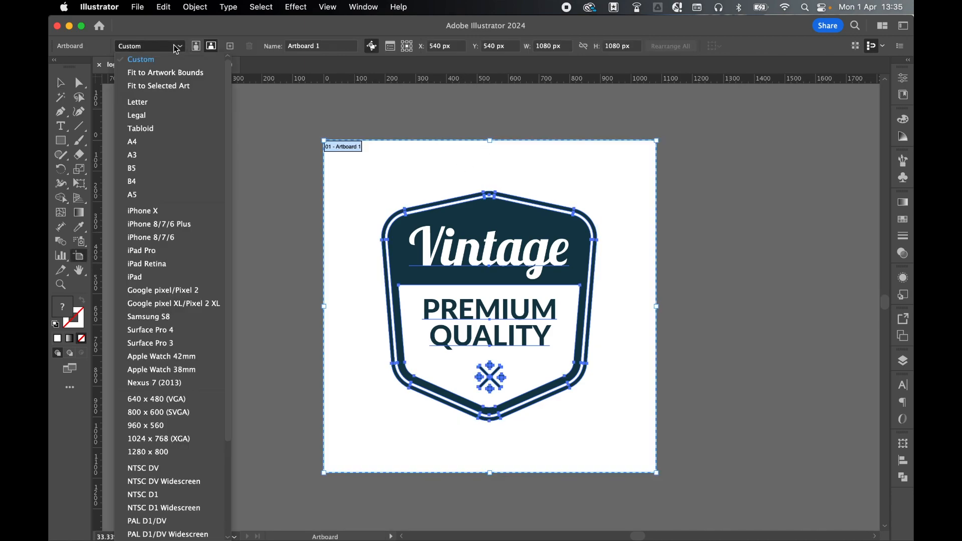
{"action": "left_click", "coordinate": [159, 88]}
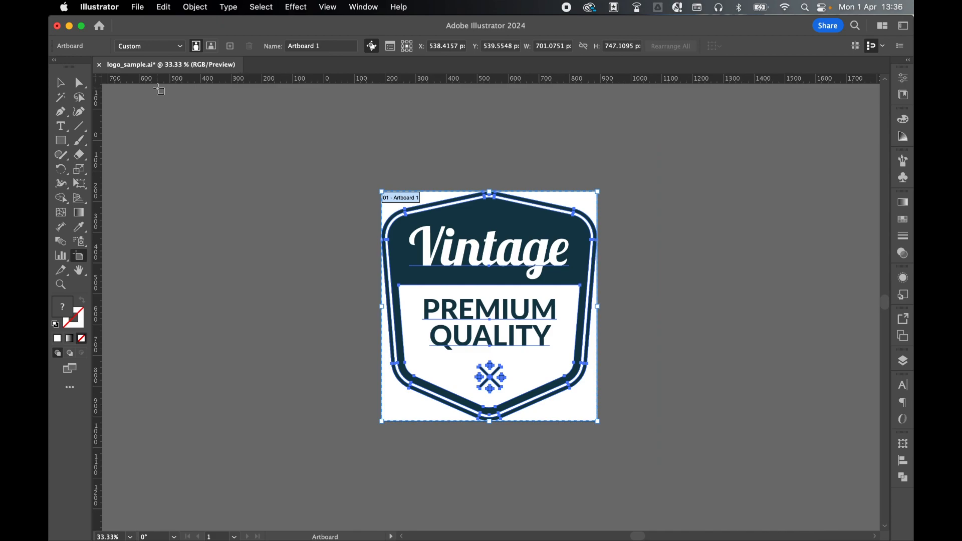
{"action": "left_click", "coordinate": [61, 83]}
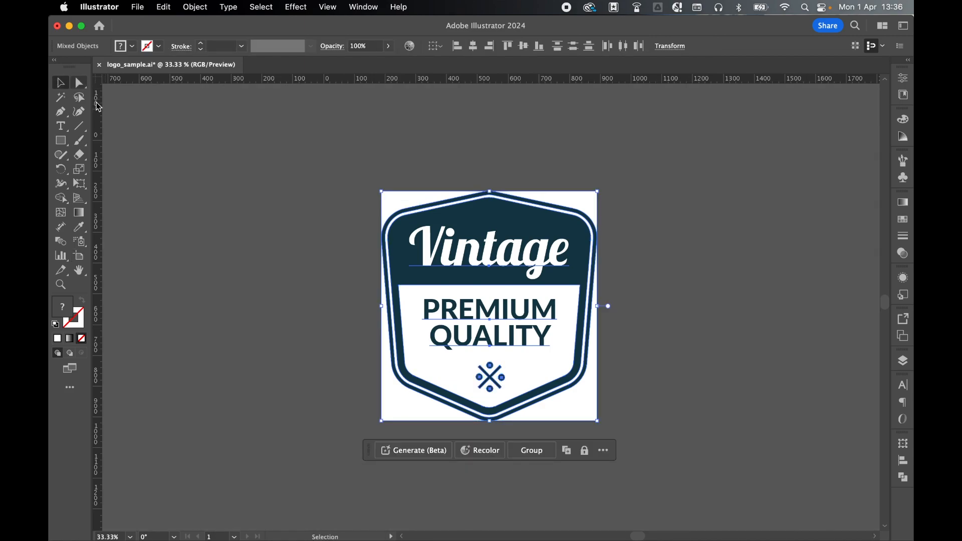
{"action": "left_click", "coordinate": [305, 289]}
- Export the logo as logo_sample.png in PNG format to DWD Images, using artboards with range 1
{"action": "left_click", "coordinate": [138, 6]}
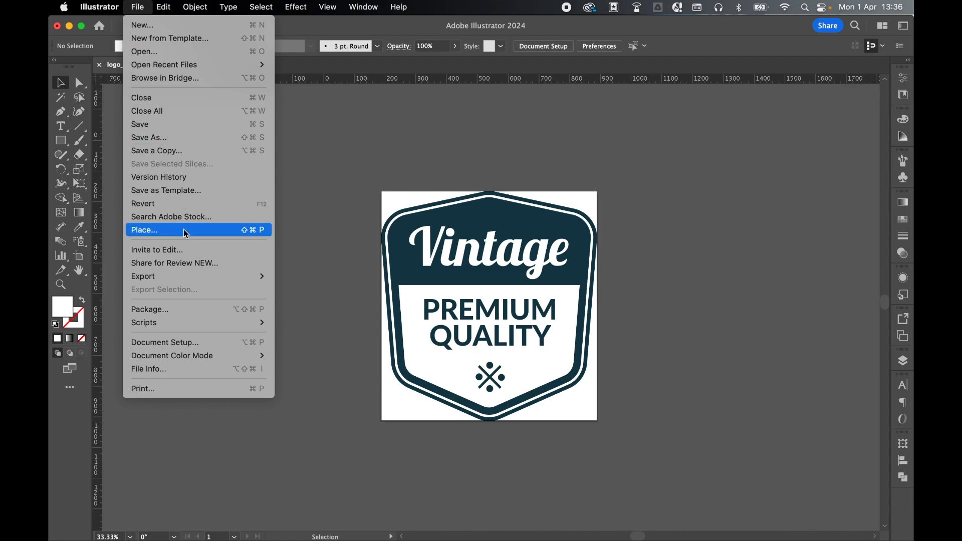
{"action": "left_click", "coordinate": [289, 291]}
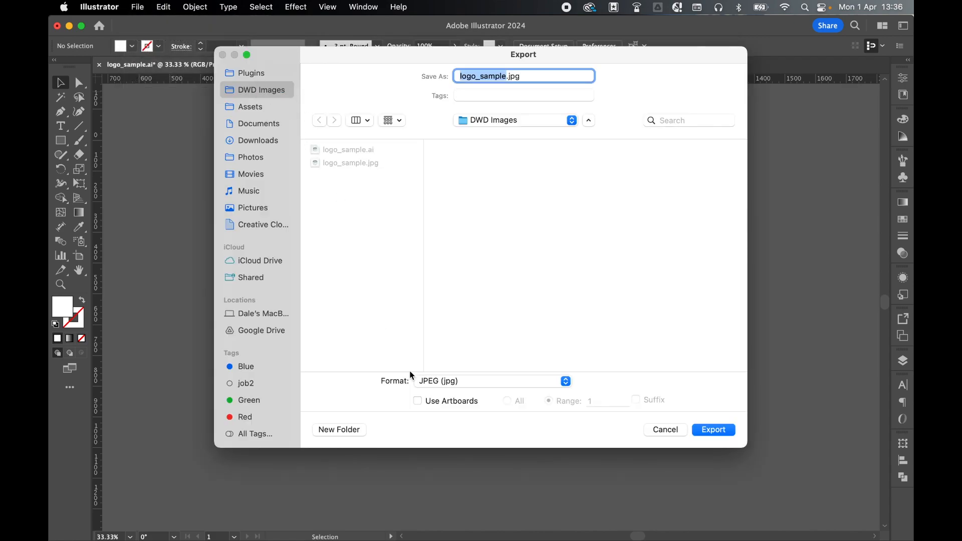
{"action": "left_click", "coordinate": [466, 386]}
{"action": "left_click", "coordinate": [460, 306]}
{"action": "left_click", "coordinate": [418, 401]}
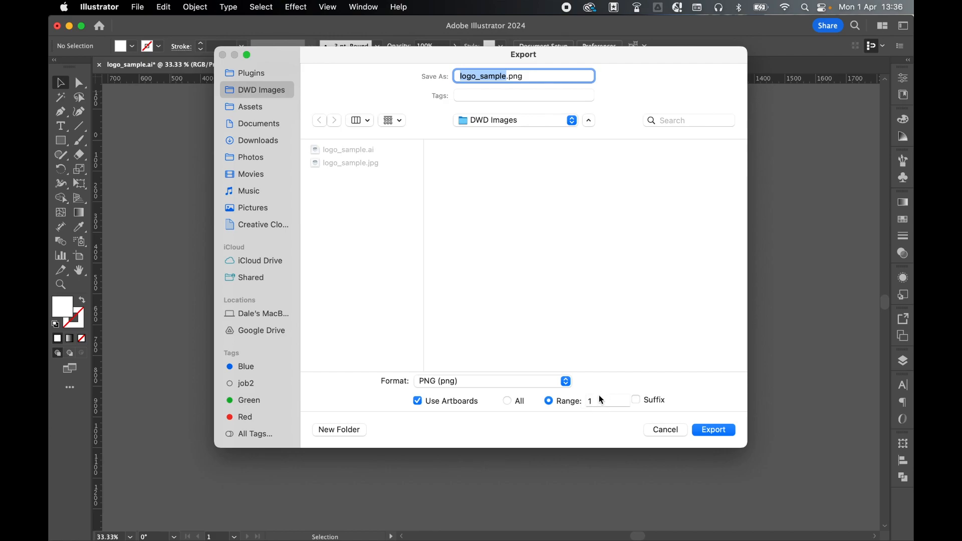
{"action": "left_click", "coordinate": [726, 432]}
- Set the PNG options to High (300 ppi), Type Optimized (Hinted) anti-aliasing and a Transparent background, and finish the export
{"action": "left_click", "coordinate": [693, 170]}
{"action": "left_click", "coordinate": [687, 220]}
{"action": "left_click", "coordinate": [693, 164]}
{"action": "left_click", "coordinate": [694, 244]}
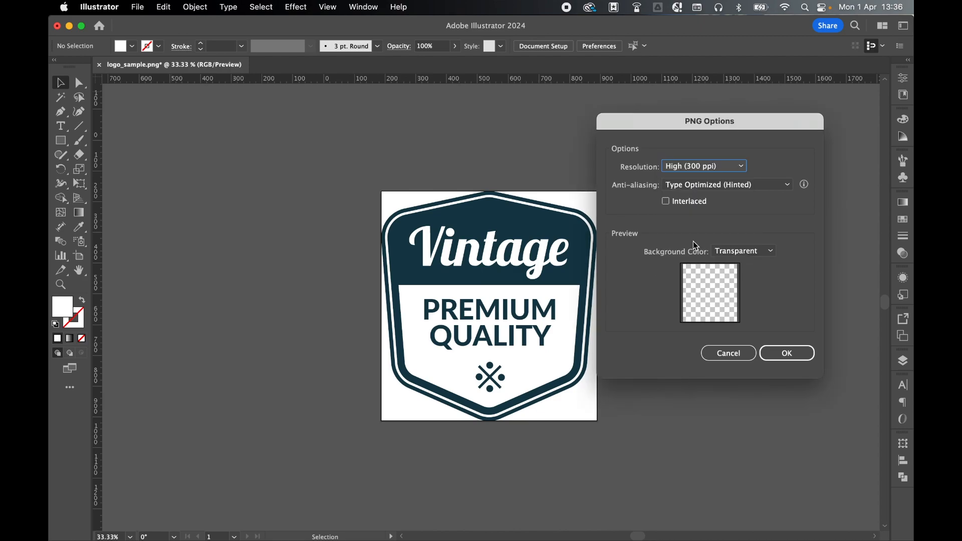
{"action": "left_click", "coordinate": [687, 184]}
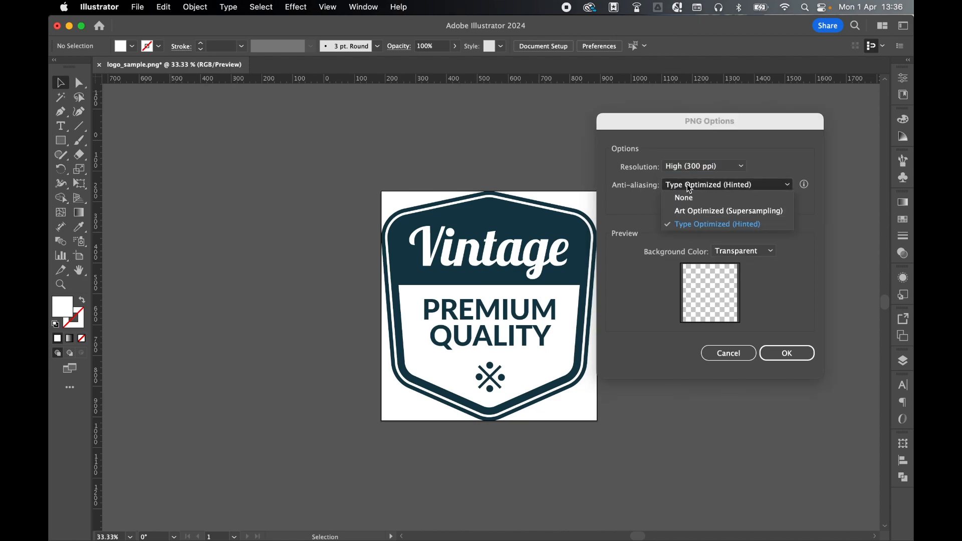
{"action": "left_click", "coordinate": [689, 226]}
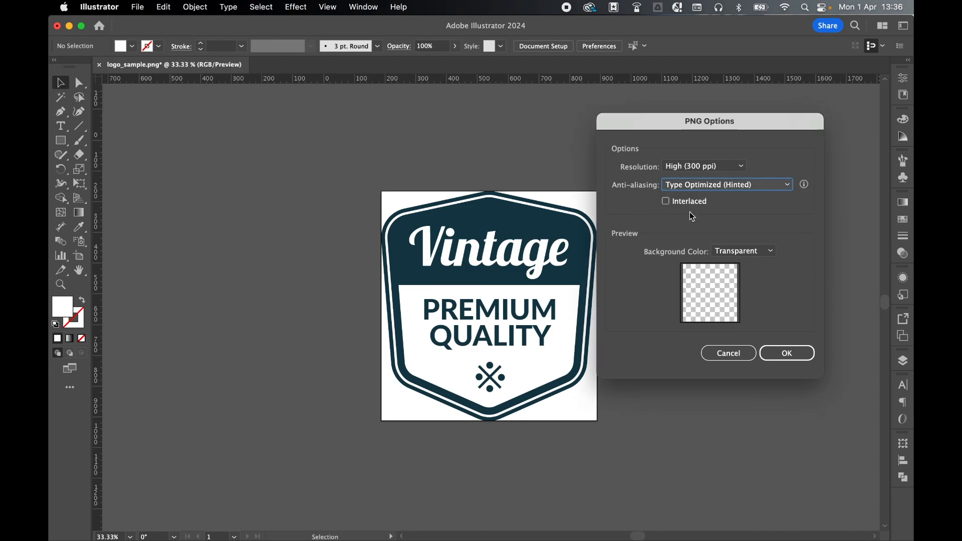
{"action": "left_click", "coordinate": [752, 253]}
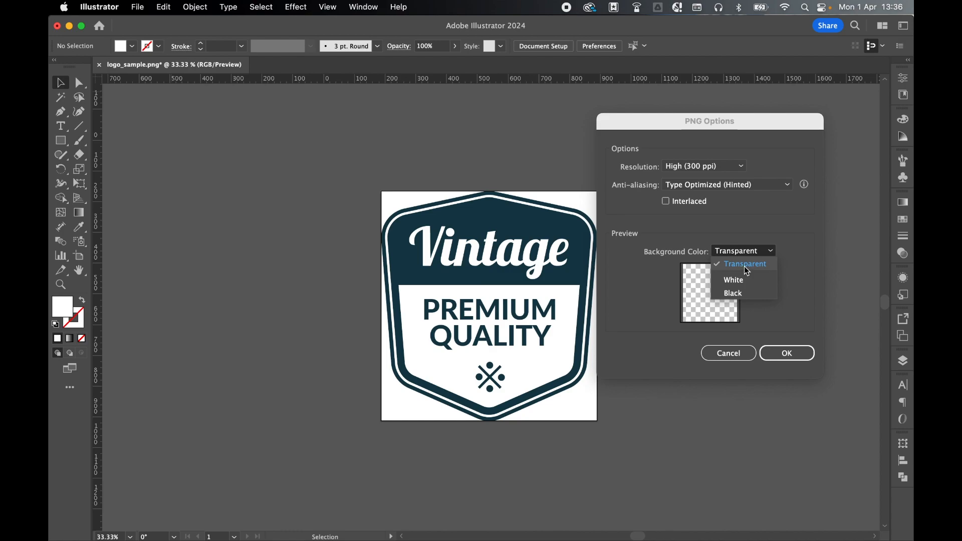
{"action": "left_click", "coordinate": [744, 265]}
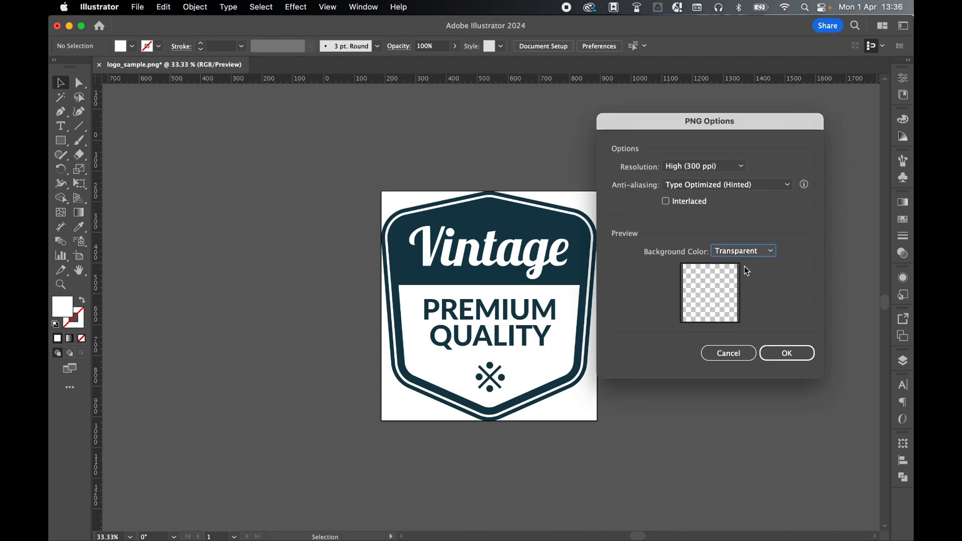
{"action": "left_click", "coordinate": [787, 354]}
- Preview the exported logo_sample.png in Finder's DWD Images folder and return to the Illustrator document
{"action": "left_click", "coordinate": [398, 84]}
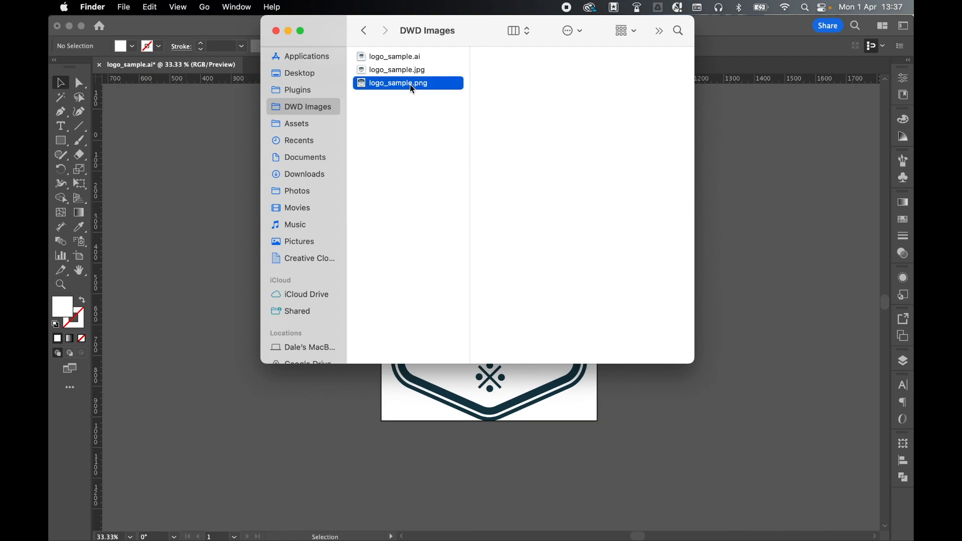
{"action": "key", "text": "space"}
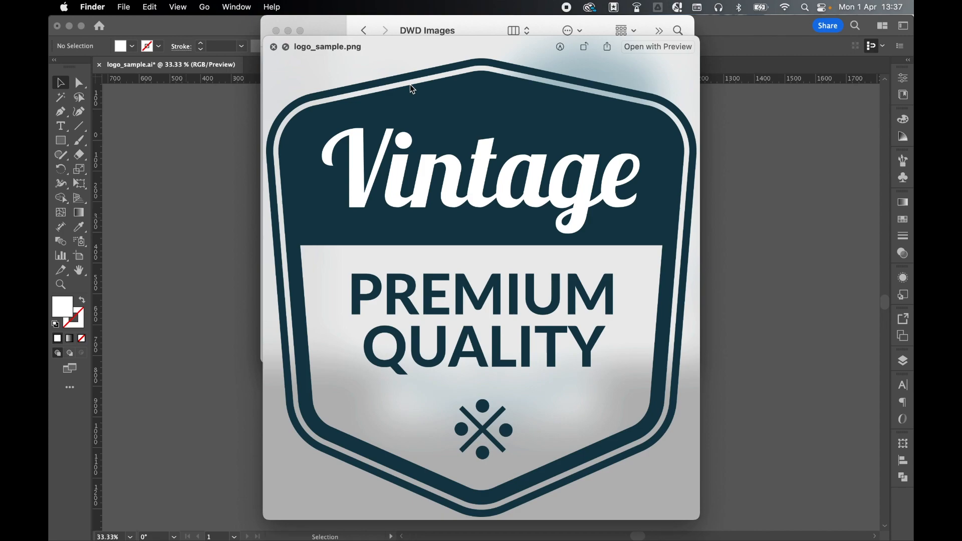
{"action": "key", "text": "space"}
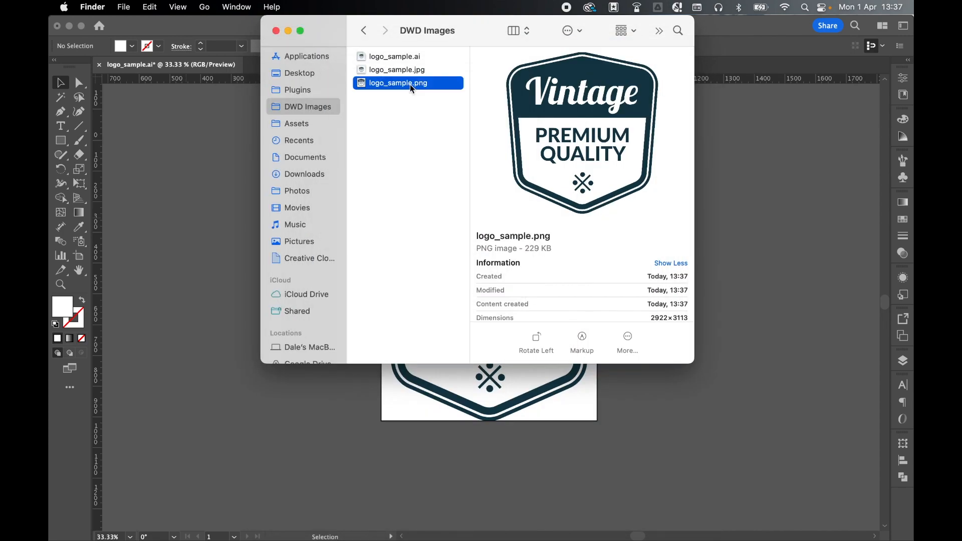
{"action": "left_click", "coordinate": [747, 181]}
{"action": "key", "text": "super+a"}
{"action": "left_click", "coordinate": [747, 180]}
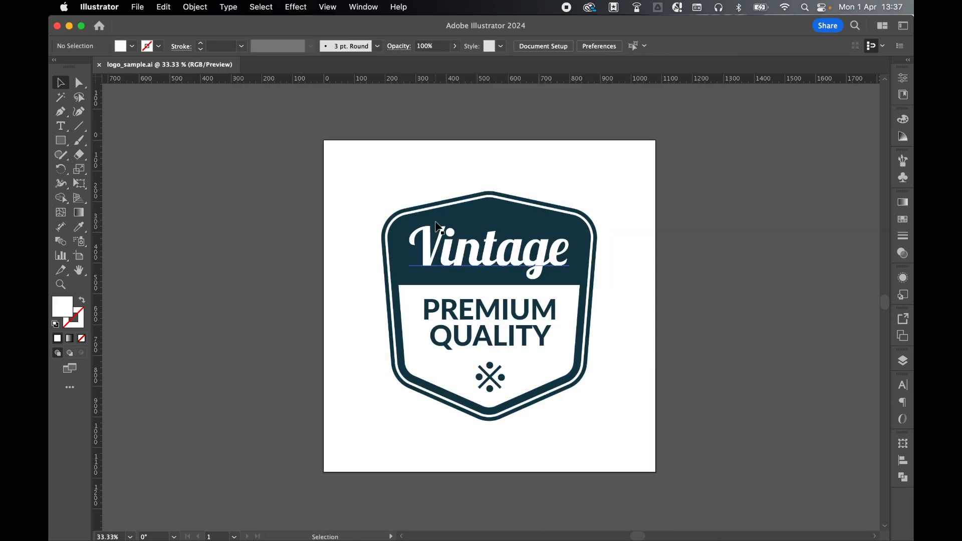
- Move the whole vector logo off the artboard to the right and place logo_sample.jpg as a linked image on the artboard
{"action": "left_click_drag", "start_coordinate": [383, 186], "coordinate": [608, 401]}
{"action": "left_click_drag", "start_coordinate": [502, 249], "coordinate": [839, 250]}
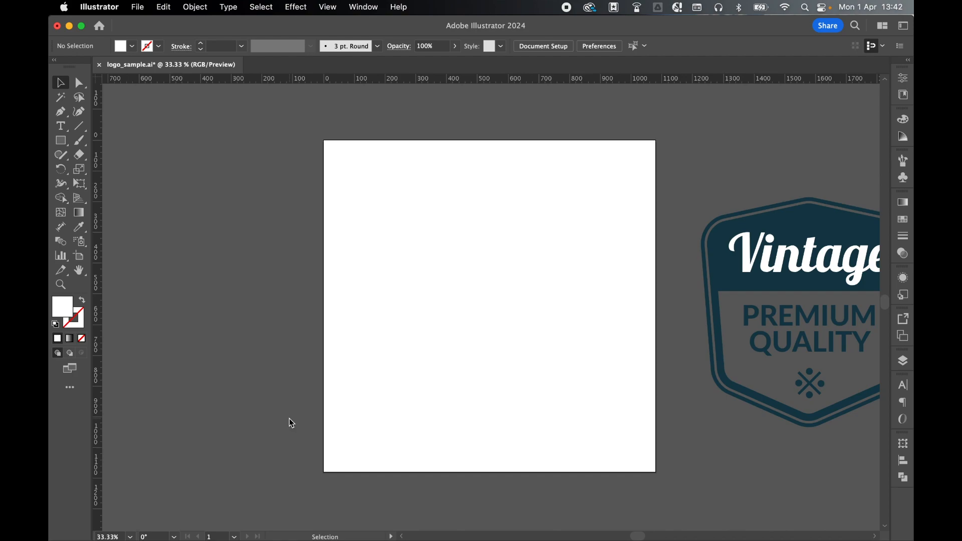
{"action": "left_click", "coordinate": [137, 7]}
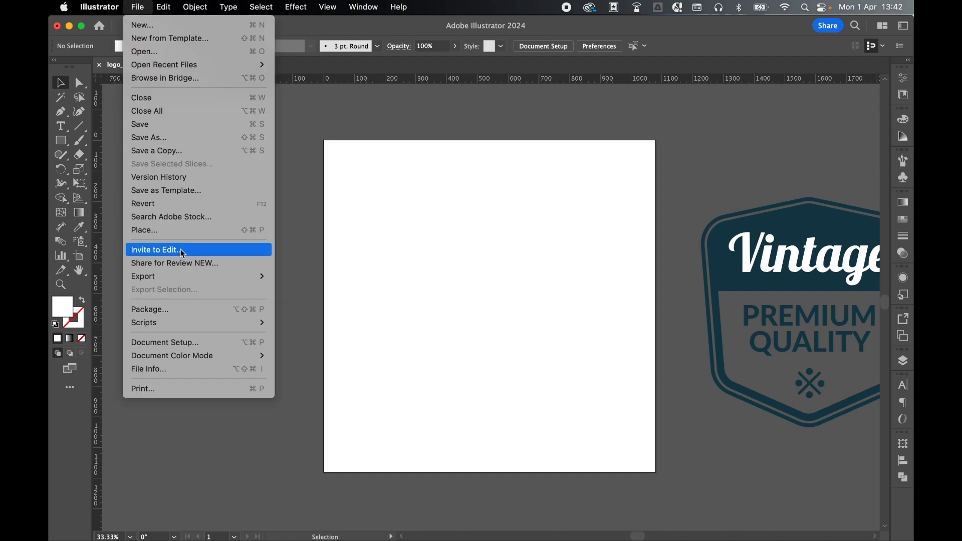
{"action": "left_click", "coordinate": [180, 230]}
{"action": "left_click", "coordinate": [379, 105]}
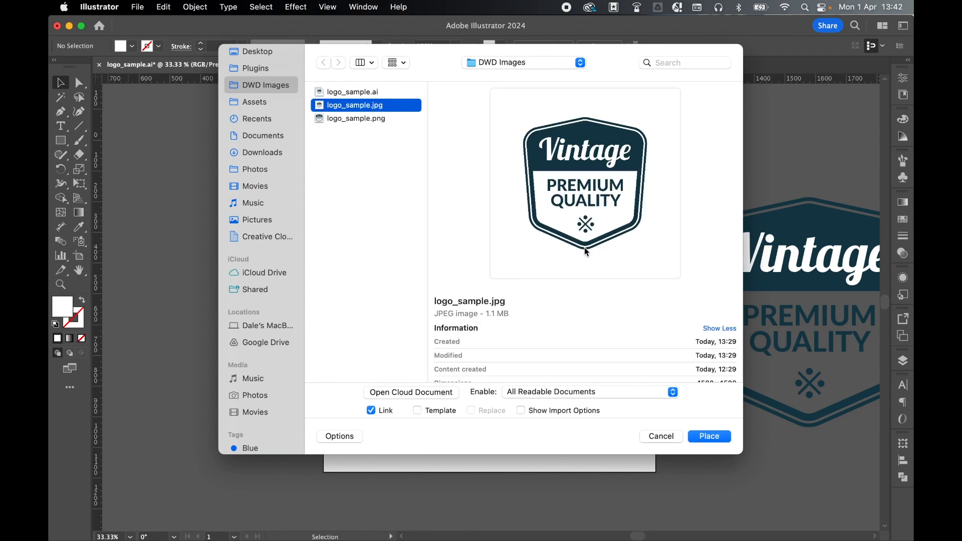
{"action": "left_click", "coordinate": [726, 437]}
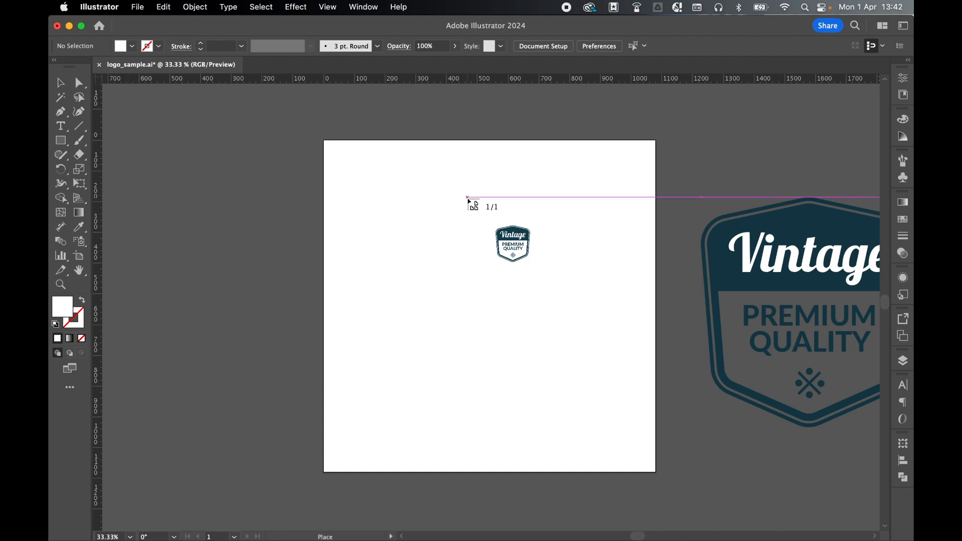
{"action": "left_click", "coordinate": [344, 156]}
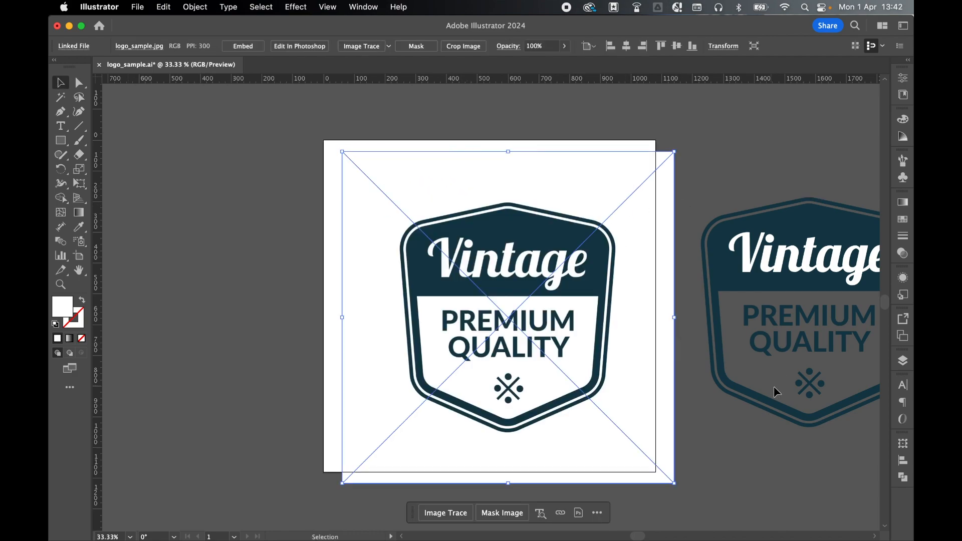
- Center the placed logo_sample.jpg horizontally and vertically on the artboard and deselect it
{"action": "left_click", "coordinate": [908, 468]}
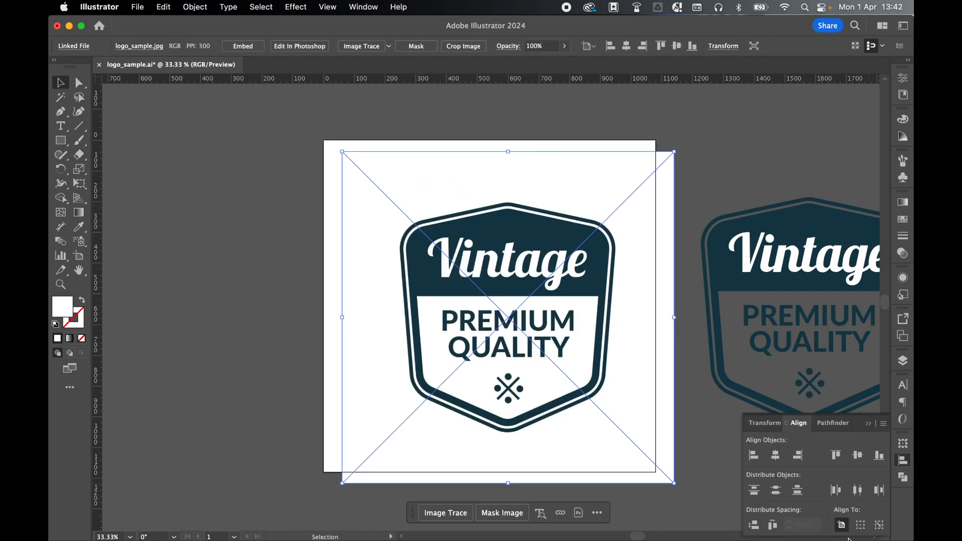
{"action": "left_click", "coordinate": [775, 454]}
{"action": "left_click", "coordinate": [857, 455]}
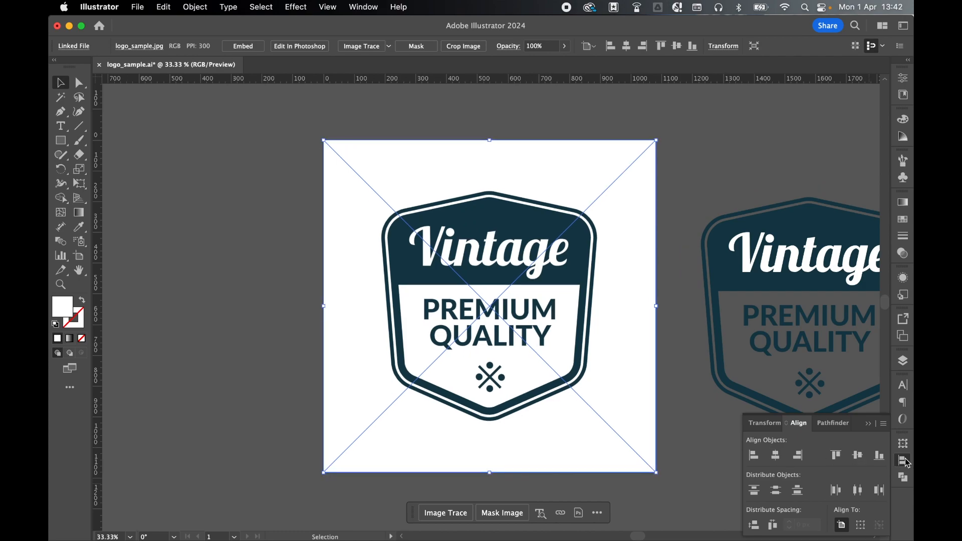
{"action": "left_click", "coordinate": [909, 462]}
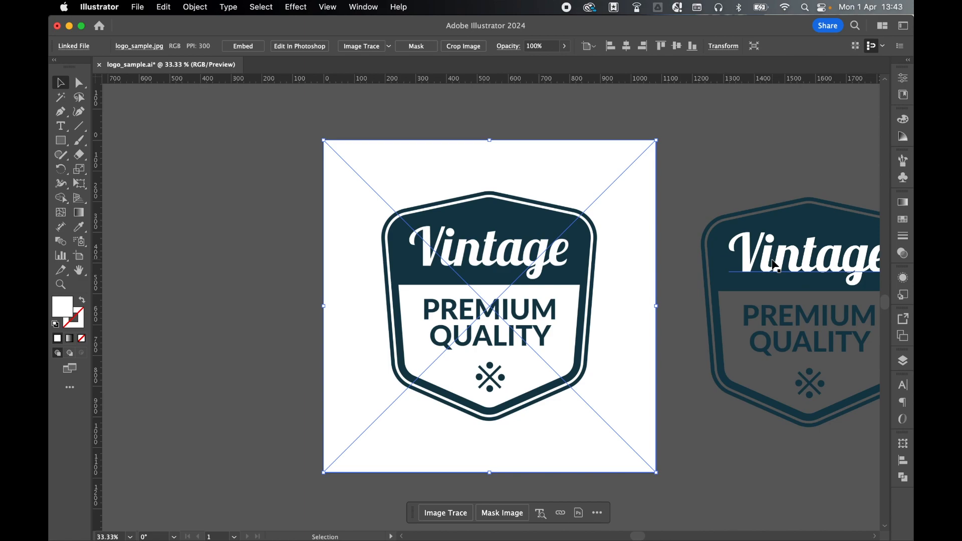
{"action": "left_click", "coordinate": [719, 158]}
- Trace the placed JPG with Image Trace in Color mode with the preview turned on
{"action": "left_click", "coordinate": [364, 7]}
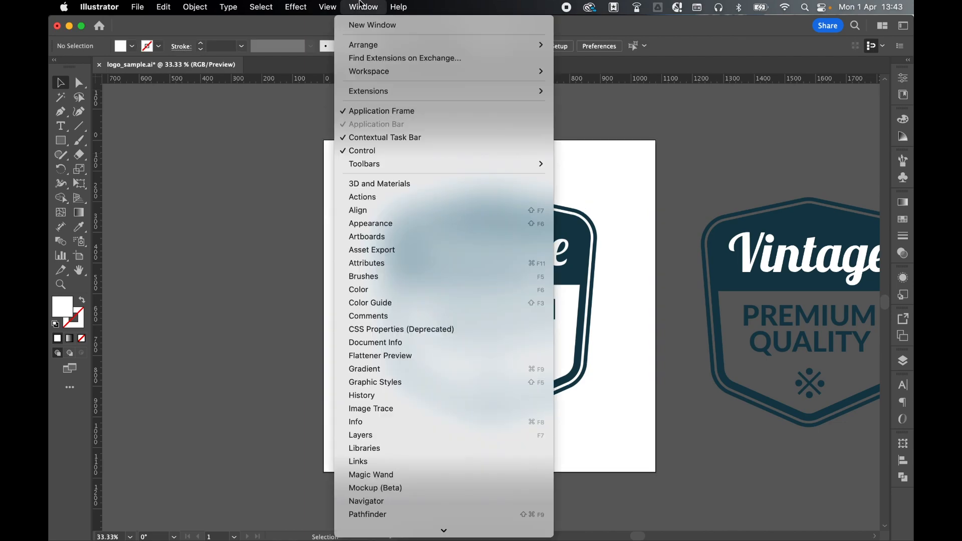
{"action": "left_click", "coordinate": [406, 408]}
{"action": "left_click", "coordinate": [406, 401]}
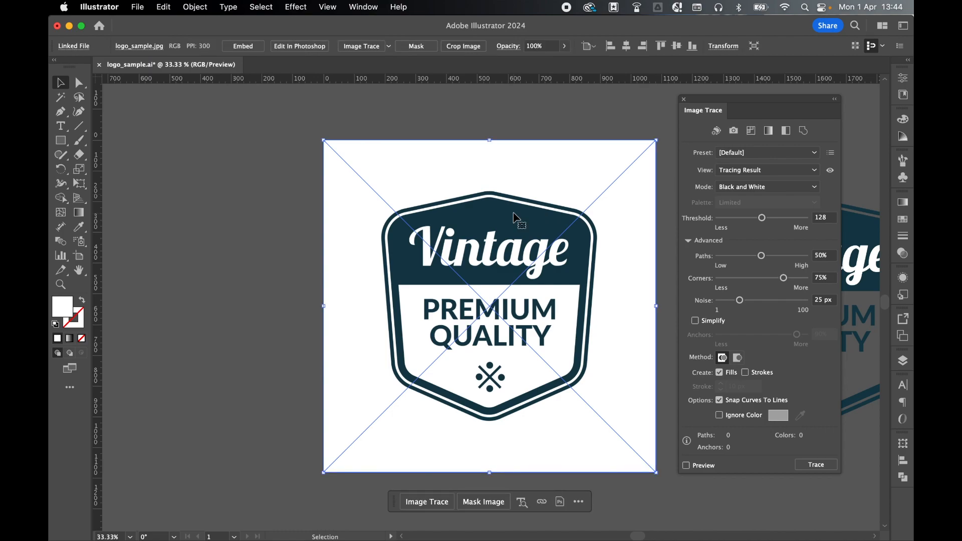
{"action": "left_click", "coordinate": [737, 186]}
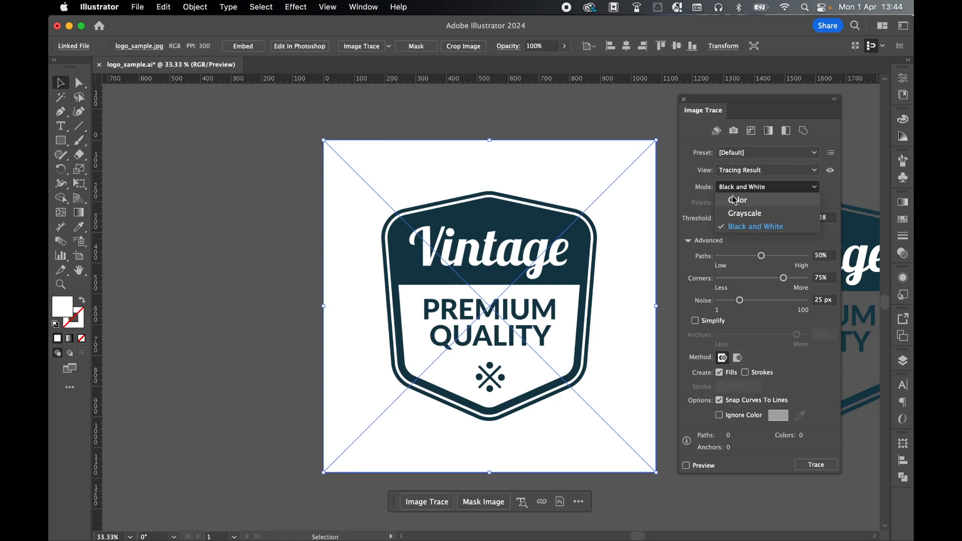
{"action": "left_click", "coordinate": [729, 201]}
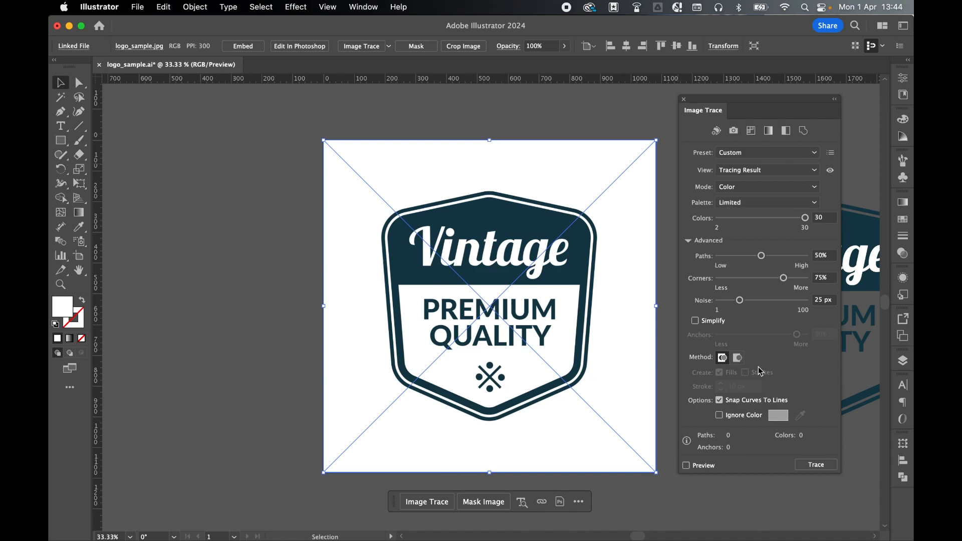
{"action": "left_click", "coordinate": [705, 466]}
{"action": "key", "text": "Return"}
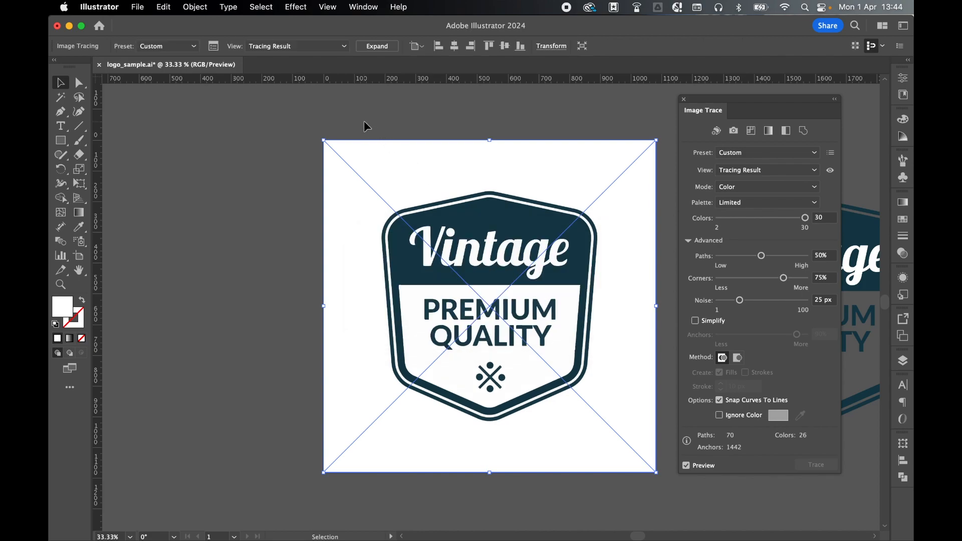
- Expand the traced logo with Object and Fill enabled, and clear the selection
{"action": "left_click", "coordinate": [195, 6]}
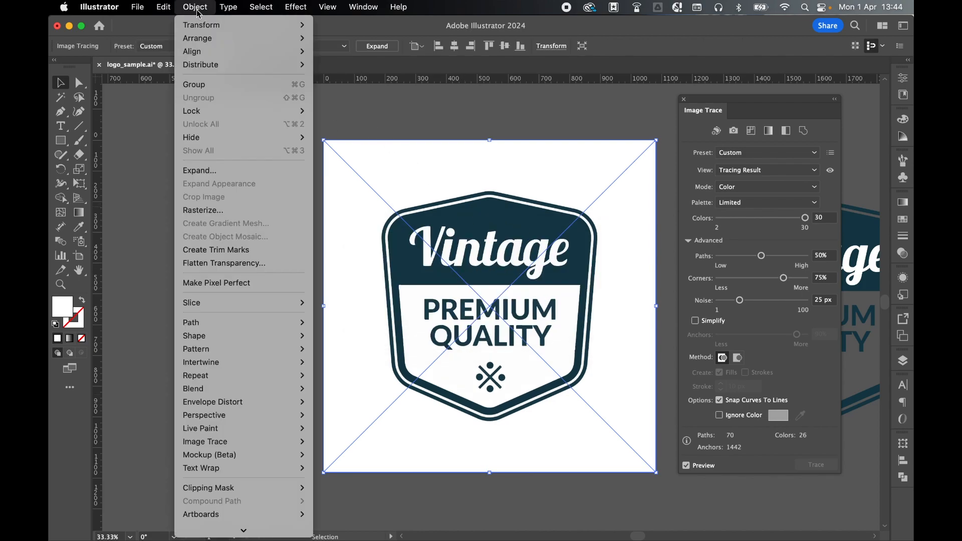
{"action": "left_click", "coordinate": [221, 172]}
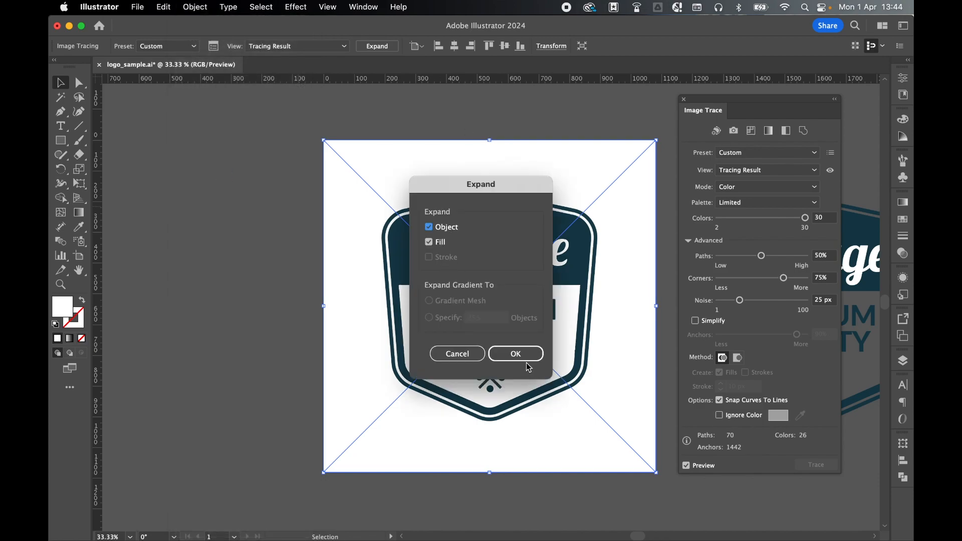
{"action": "left_click", "coordinate": [524, 354]}
{"action": "key", "text": "super+shift+a"}
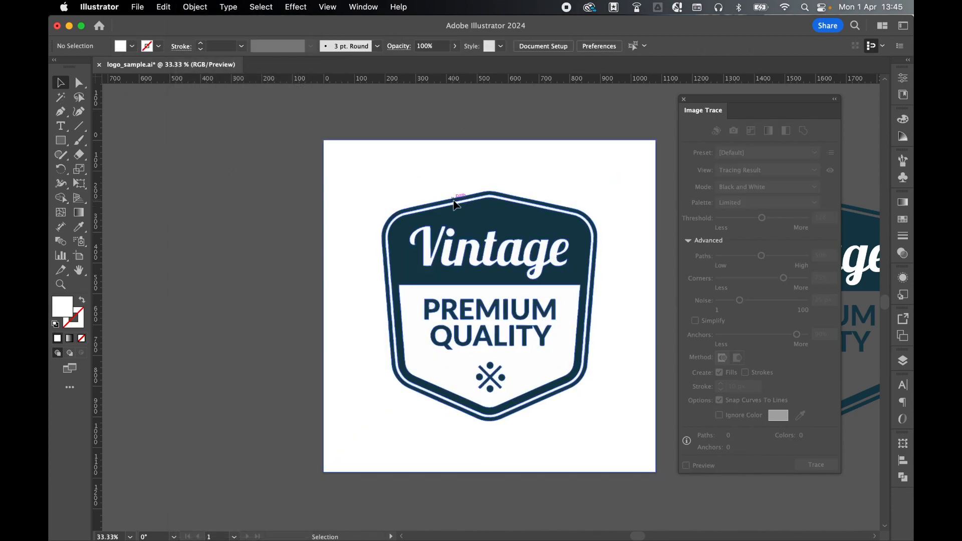
- Move the expanded logo group partly off the artboard to the left and ungroup it
{"action": "left_click", "coordinate": [456, 205]}
{"action": "mouse_move", "coordinate": [456, 204]}
{"action": "left_mouse_down"}
{"action": "mouse_move", "coordinate": [453, 225]}
{"action": "mouse_move", "coordinate": [276, 242]}
{"action": "mouse_move", "coordinate": [275, 274]}
{"action": "mouse_move", "coordinate": [299, 256]}
{"action": "mouse_move", "coordinate": [266, 266]}
{"action": "left_mouse_up"}
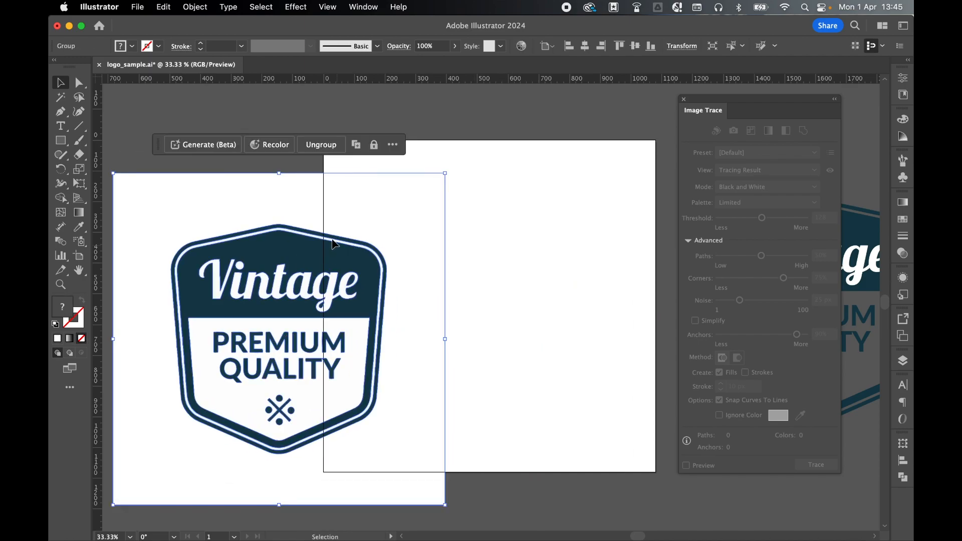
{"action": "right_click", "coordinate": [335, 245]}
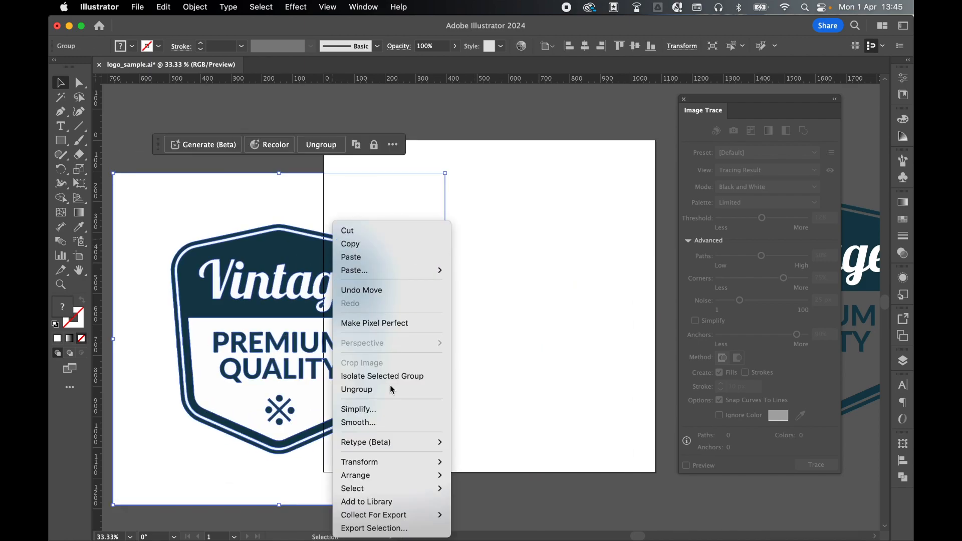
{"action": "left_click", "coordinate": [436, 394]}
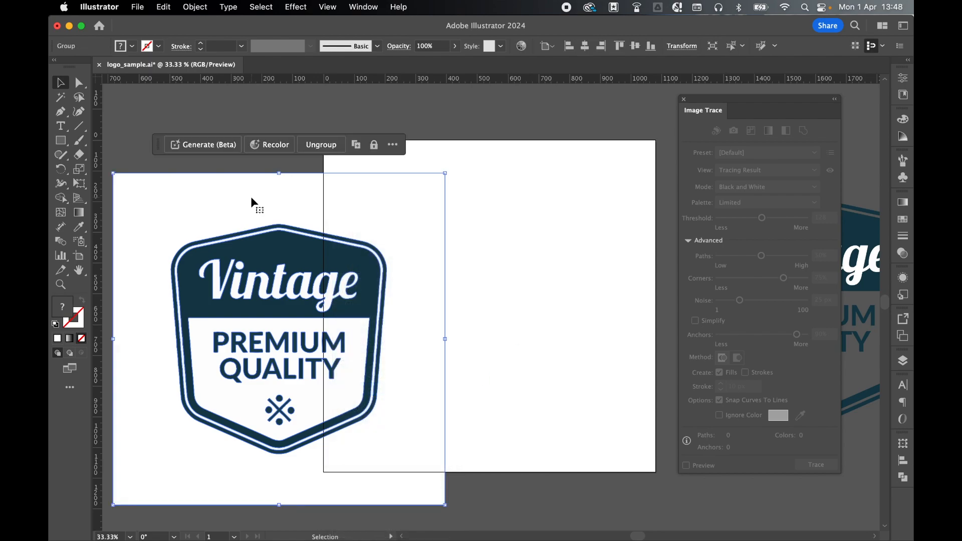
{"action": "right_click", "coordinate": [251, 196]}
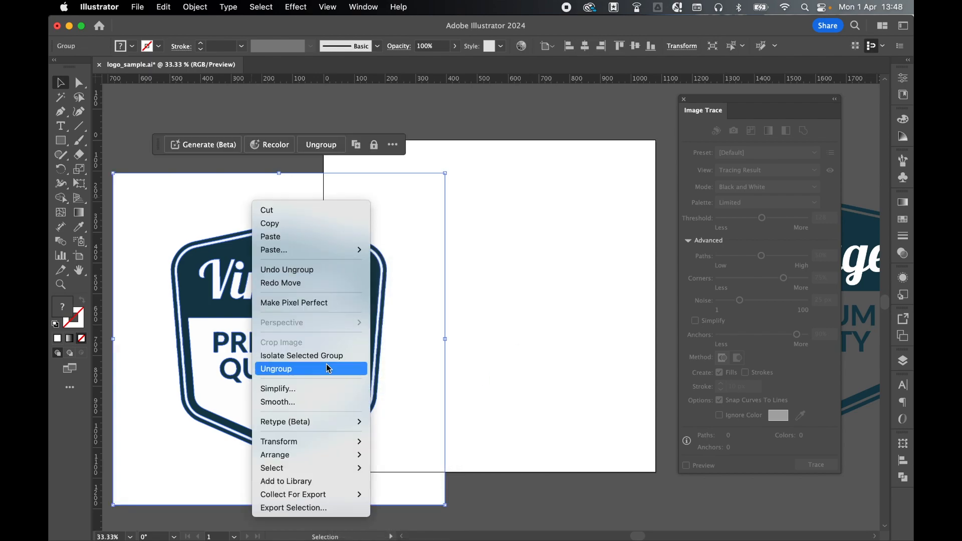
{"action": "left_click", "coordinate": [326, 369]}
- Select only the white background shape behind the traced logo, shift it aside, and delete it
{"action": "left_click", "coordinate": [474, 278]}
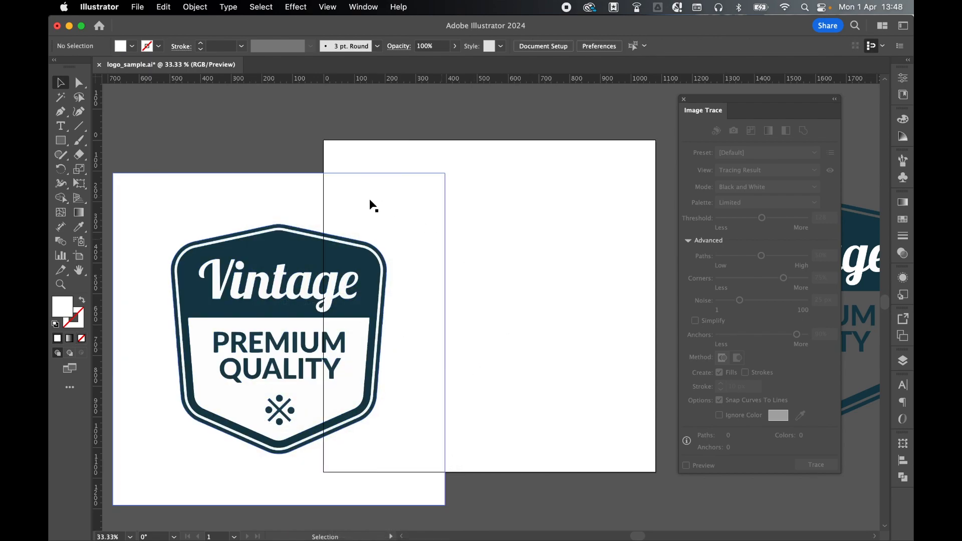
{"action": "left_click_drag", "start_coordinate": [361, 203], "coordinate": [386, 205]}
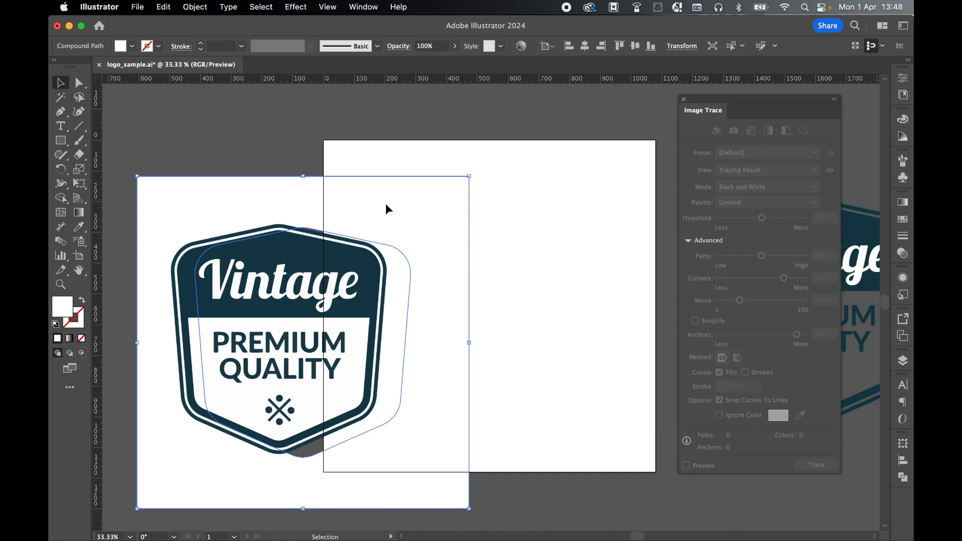
{"action": "key", "text": "BackSpace"}
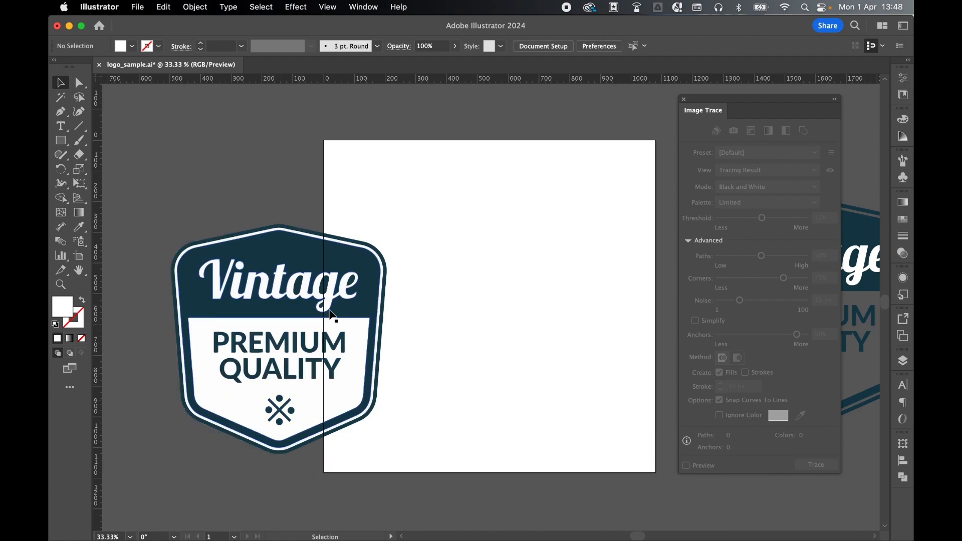
- Group the remaining traced logo shapes, center the group horizontally and vertically on the artboard, and deselect it
{"action": "left_click_drag", "start_coordinate": [155, 213], "coordinate": [410, 456]}
{"action": "right_click", "coordinate": [283, 268]}
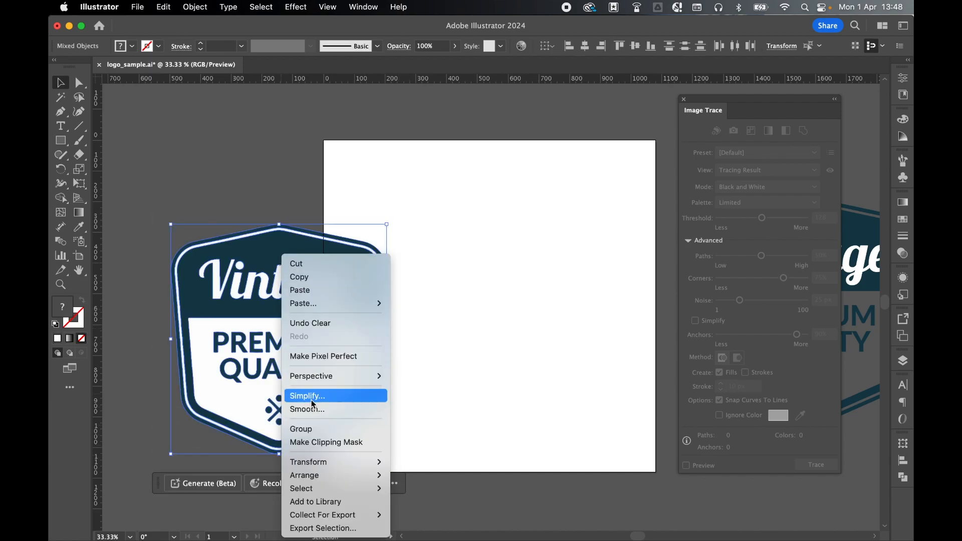
{"action": "left_click", "coordinate": [300, 428]}
{"action": "left_click", "coordinate": [903, 460]}
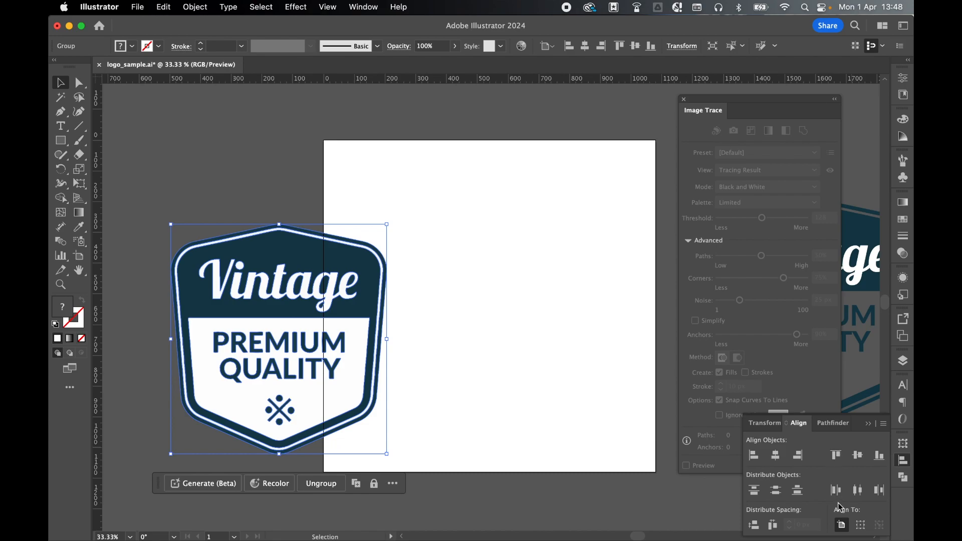
{"action": "left_click", "coordinate": [776, 456]}
{"action": "left_click", "coordinate": [858, 456]}
{"action": "left_click", "coordinate": [907, 461]}
{"action": "left_click", "coordinate": [630, 285]}
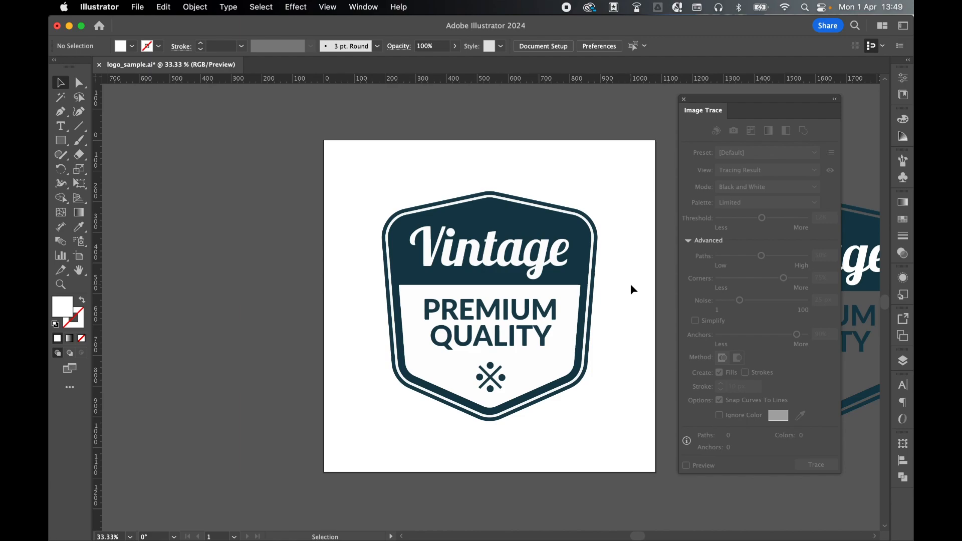
- Delete the traced logo from the artboard and close the Image Trace settings
{"action": "left_click_drag", "start_coordinate": [382, 183], "coordinate": [621, 440]}
{"action": "key", "text": "Delete"}
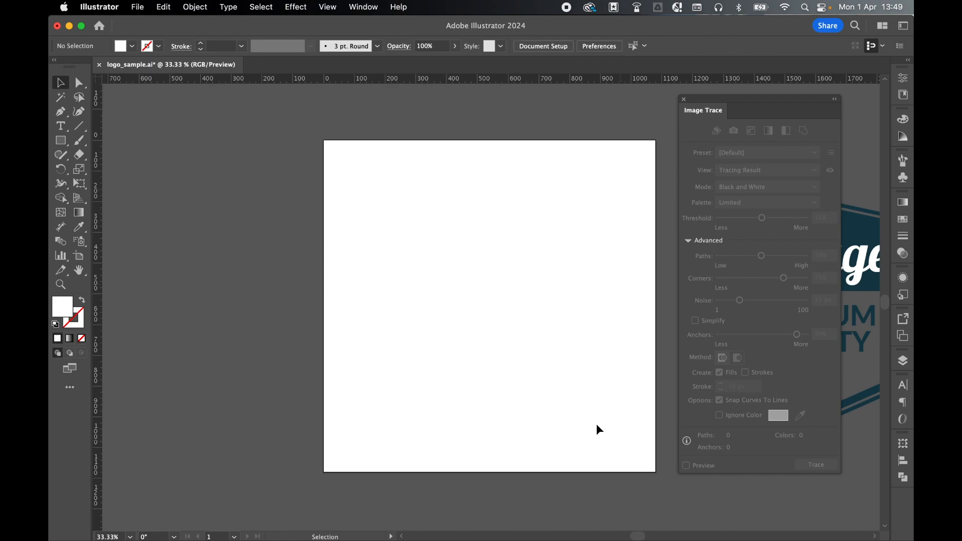
{"action": "left_click", "coordinate": [684, 100]}
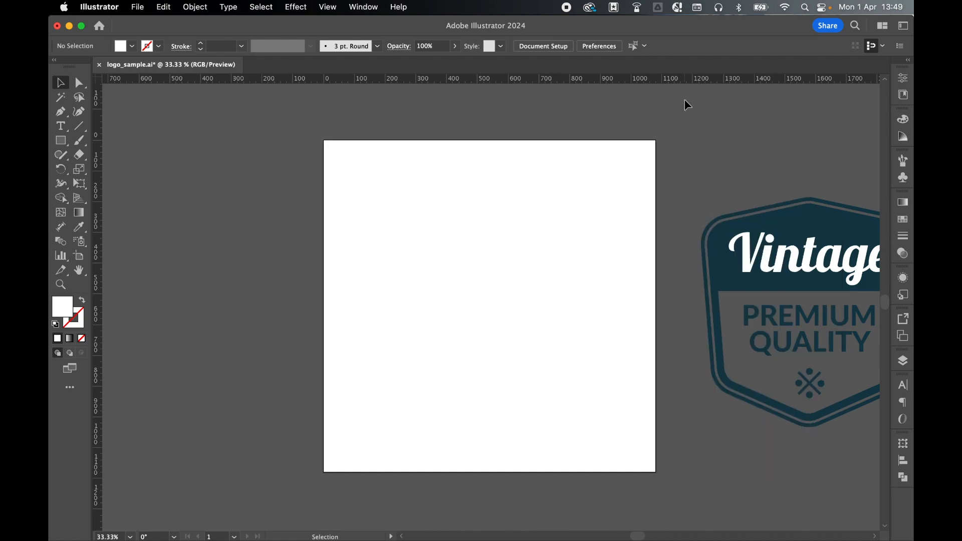
- Place logo_sample.jpg as a linked image and center it horizontally and vertically on the artboard
{"action": "left_click", "coordinate": [138, 7]}
{"action": "left_click", "coordinate": [187, 230]}
{"action": "left_click", "coordinate": [385, 106]}
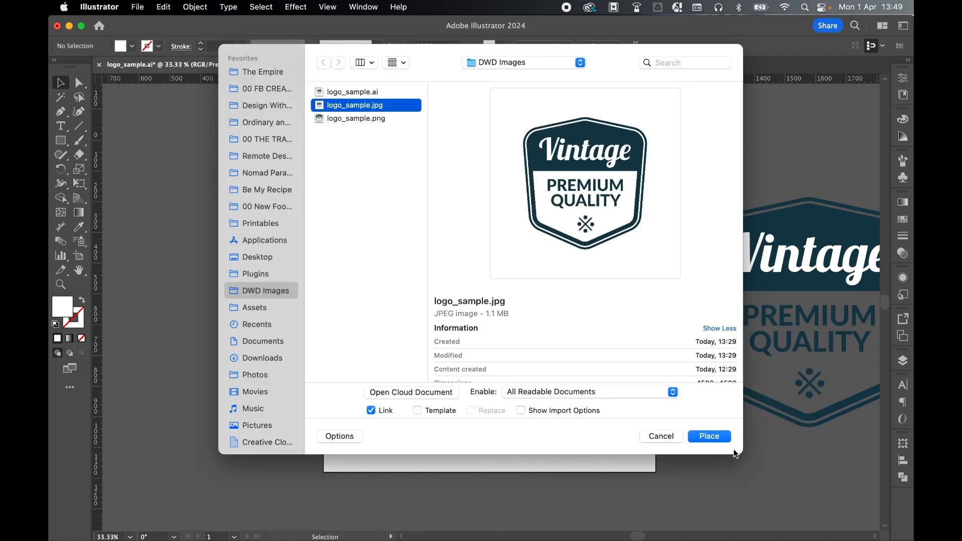
{"action": "left_click", "coordinate": [706, 434]}
{"action": "left_click", "coordinate": [901, 464]}
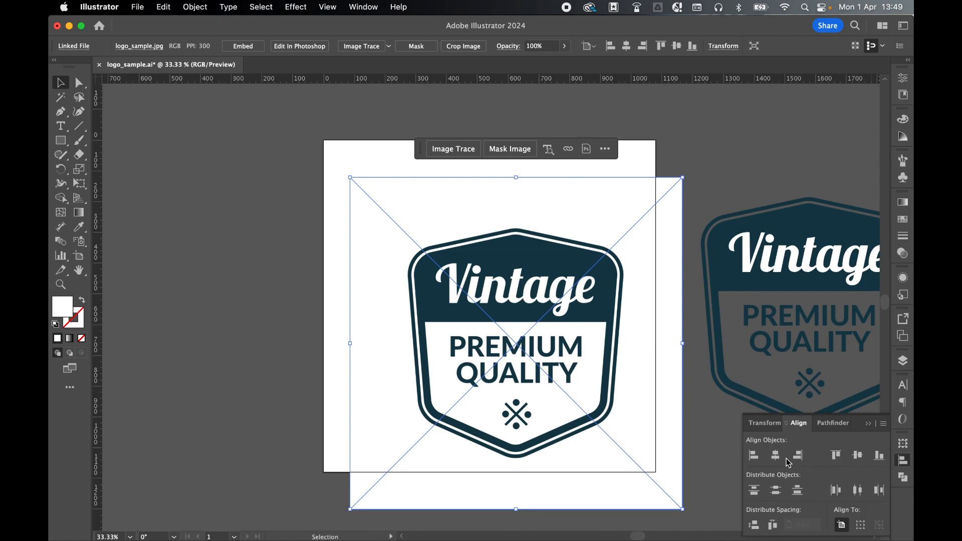
{"action": "left_click", "coordinate": [775, 455]}
{"action": "left_click", "coordinate": [858, 456]}
{"action": "left_click", "coordinate": [903, 460]}
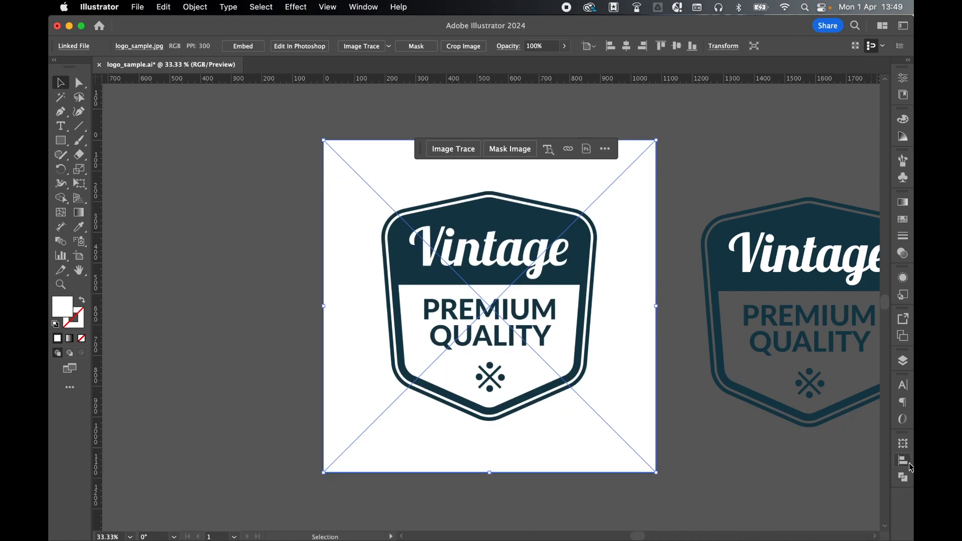
- Set the placed logo image's opacity to 50%
{"action": "left_click", "coordinate": [544, 46]}
{"action": "key", "text": "BackSpace"}
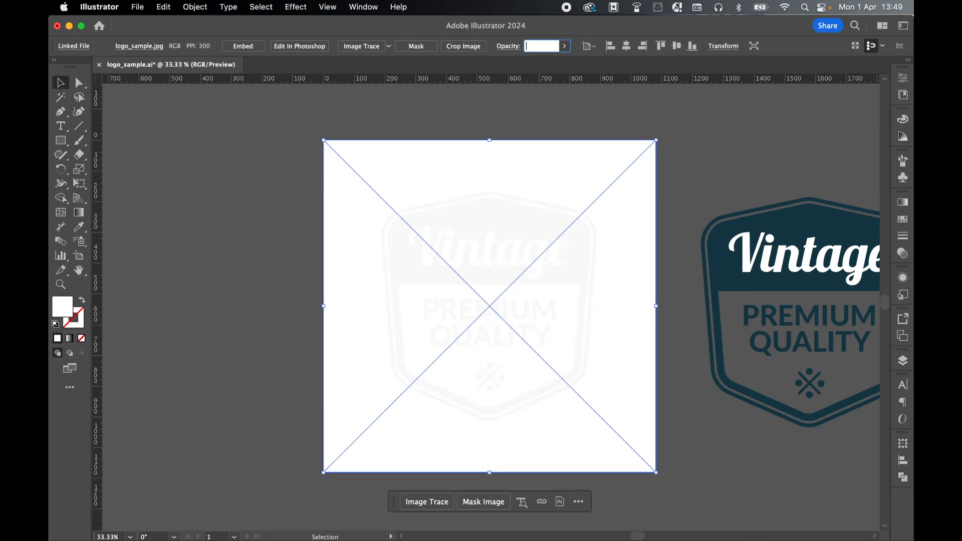
{"action": "type", "text": "50"}
{"action": "key", "text": "Return"}
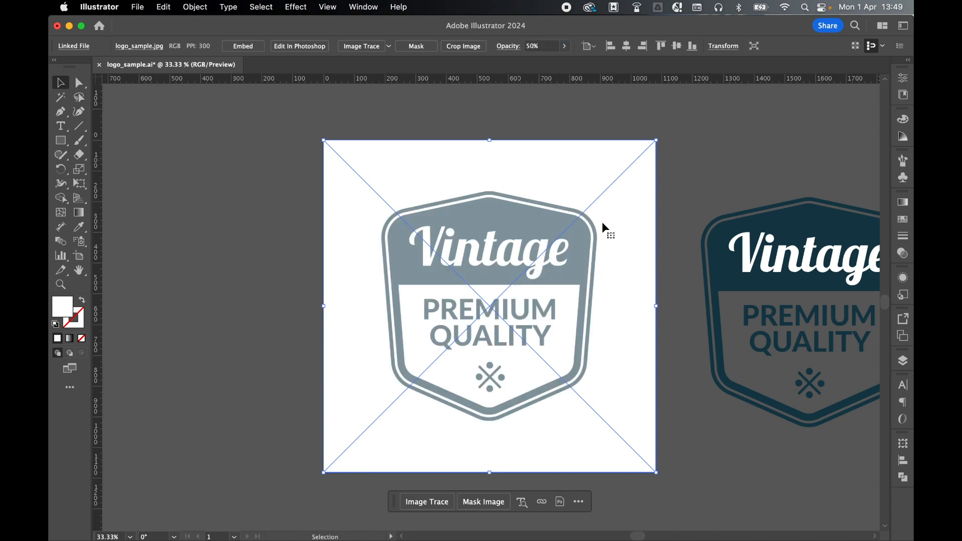
- Rename the image's layer to bg and lock it, and add a new layer named trace for the drawing
{"action": "left_click", "coordinate": [903, 361]}
{"action": "double_click", "coordinate": [774, 235]}
{"action": "type", "text": "bg"}
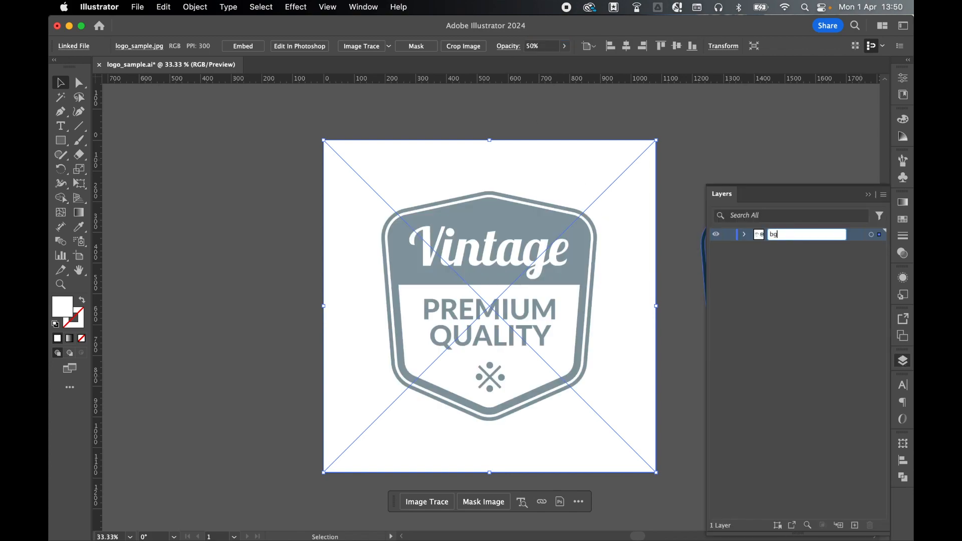
{"action": "left_click", "coordinate": [727, 234]}
{"action": "left_click", "coordinate": [857, 527]}
{"action": "double_click", "coordinate": [783, 231]}
{"action": "type", "text": "trace"}
{"action": "left_click", "coordinate": [766, 278]}
{"action": "left_click", "coordinate": [780, 236]}
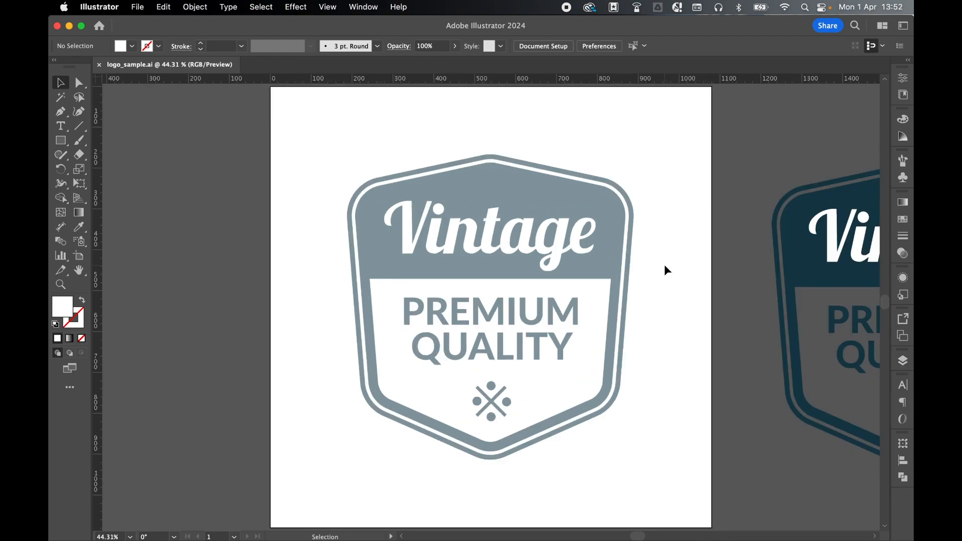
- Add a vertical ruler guide across the artboard at about X 450 px
{"action": "left_click", "coordinate": [331, 9]}
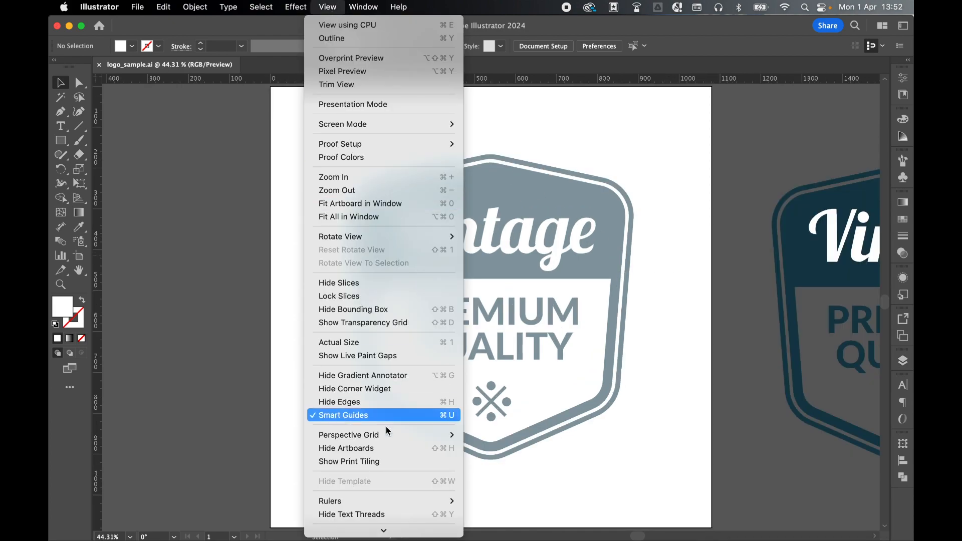
{"action": "left_click", "coordinate": [236, 372]}
{"action": "left_click_drag", "start_coordinate": [99, 288], "coordinate": [222, 291]}
{"action": "left_click_drag", "start_coordinate": [358, 300], "coordinate": [456, 311]}
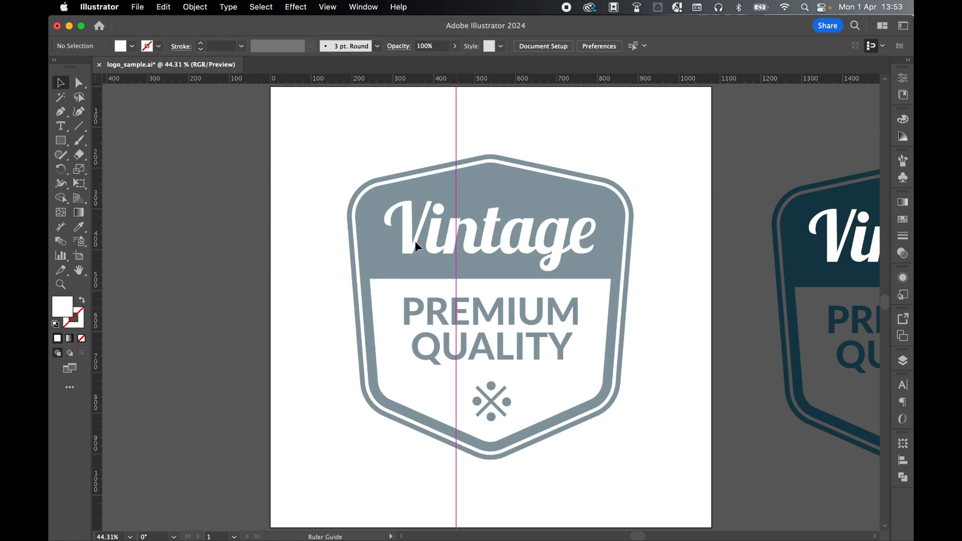
- Unlock the guides and set the vertical guide's X position to 1080/2
{"action": "left_click", "coordinate": [327, 6]}
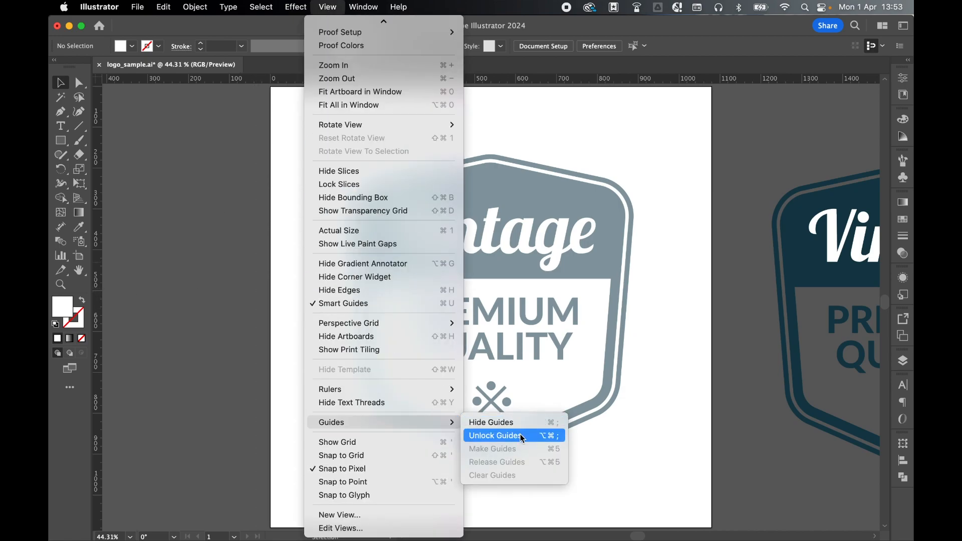
{"action": "left_click", "coordinate": [521, 434]}
{"action": "left_click_drag", "start_coordinate": [424, 134], "coordinate": [483, 142]}
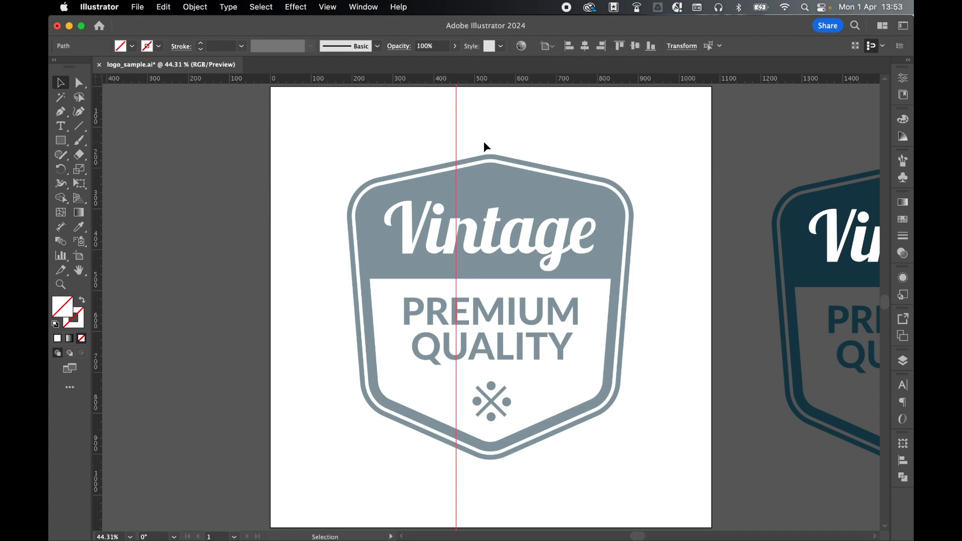
{"action": "left_click", "coordinate": [682, 46]}
{"action": "type", "text": "1080/2"}
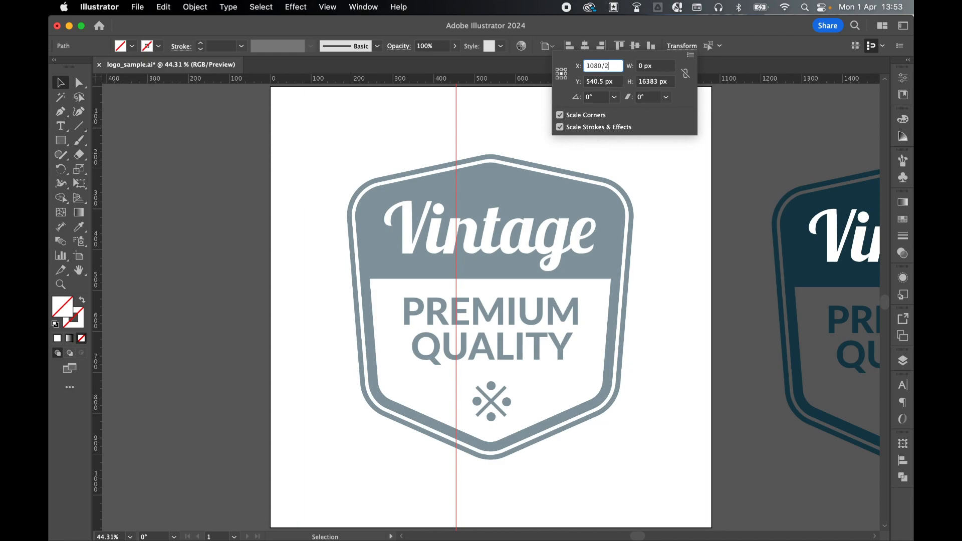
{"action": "key", "text": "Return"}
- Lock the guides
{"action": "left_click", "coordinate": [328, 7]}
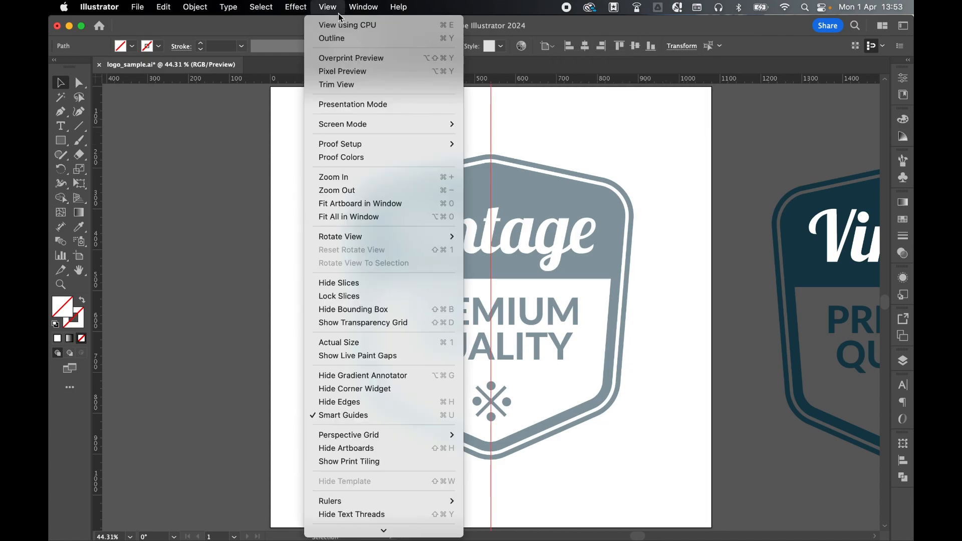
{"action": "mouse_move", "coordinate": [441, 422]}
{"action": "left_click", "coordinate": [489, 435]}
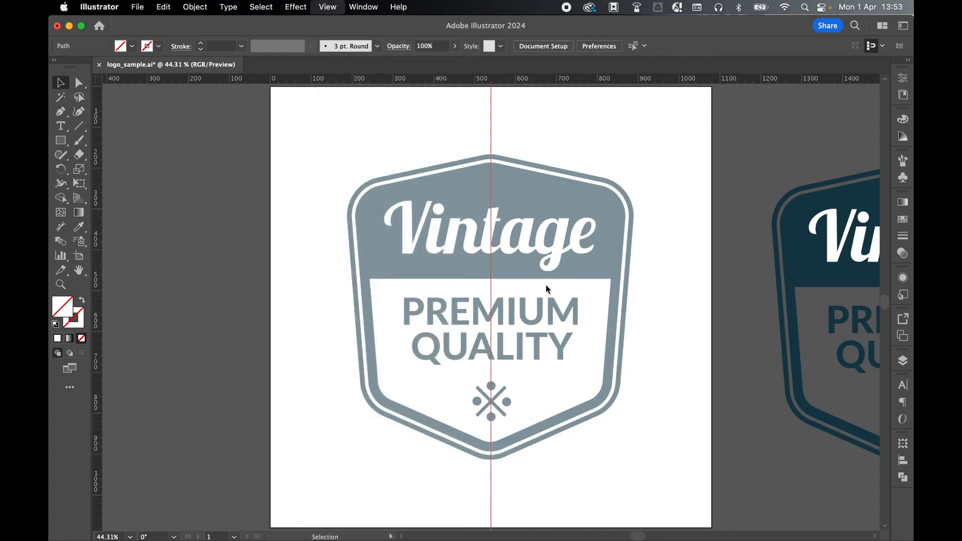
- With no fill and the default black stroke, draw a straight Pen line along the badge's upper-left edge, from the center guide past the corner
{"action": "left_click", "coordinate": [55, 324]}
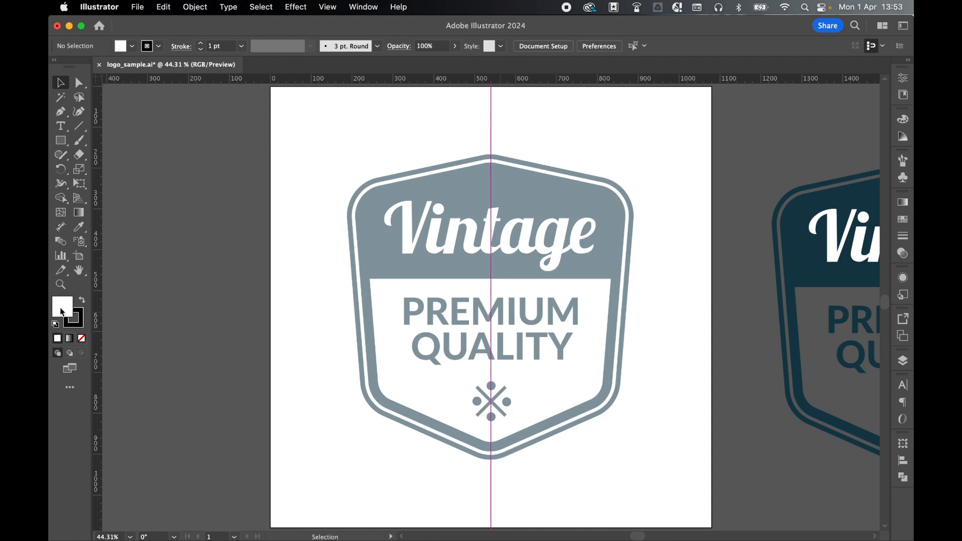
{"action": "left_click", "coordinate": [82, 339]}
{"action": "left_click_drag", "start_coordinate": [61, 112], "coordinate": [102, 108]}
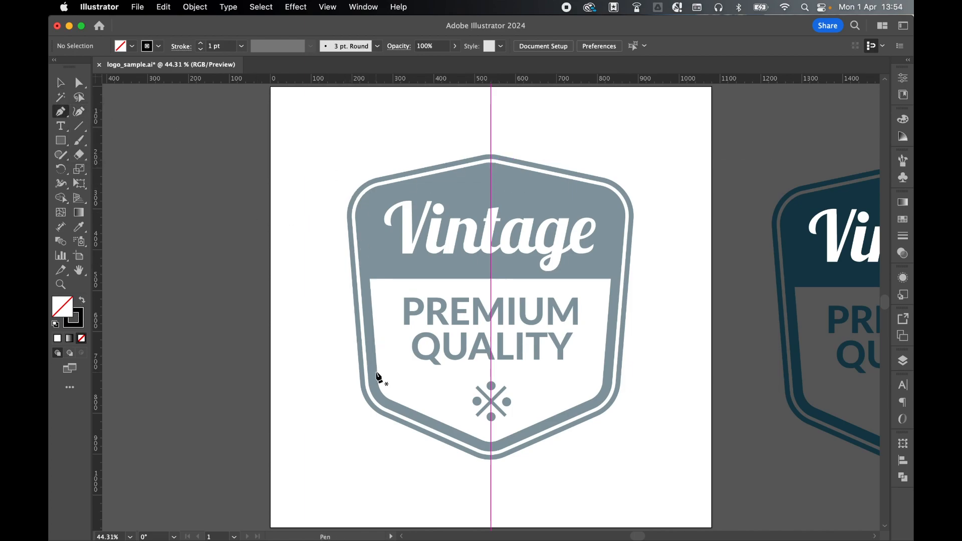
{"action": "key", "text": "super+plus"}
{"action": "key", "text": "super+plus"}
{"action": "left_click", "coordinate": [503, 133]}
{"action": "left_click", "coordinate": [265, 187]}
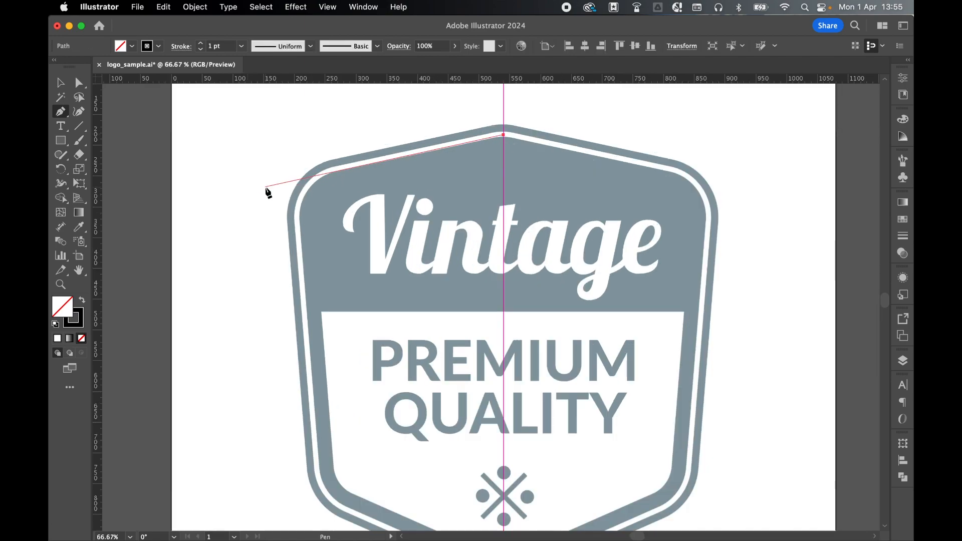
{"action": "left_click_drag", "start_coordinate": [503, 133], "coordinate": [503, 135]}
{"action": "left_click", "coordinate": [344, 124]}
- Draw a separate straight Pen line along the badge's left side, extending beyond its upper and lower corners
{"action": "left_click", "coordinate": [292, 163]}
{"action": "scroll", "coordinate": [311, 464], "scroll_direction": "down", "scroll_amount": 3}
{"action": "left_click", "coordinate": [314, 503]}
{"action": "left_click_drag", "start_coordinate": [280, 118], "coordinate": [283, 116]}
{"action": "scroll", "coordinate": [263, 344], "scroll_direction": "down", "scroll_amount": 4}
{"action": "left_click", "coordinate": [263, 344], "text": "super"}
- Draw a Pen line along the badge's lower-left edge to the center guide and shift its outer anchor slightly down to match the edge
{"action": "left_click", "coordinate": [258, 362]}
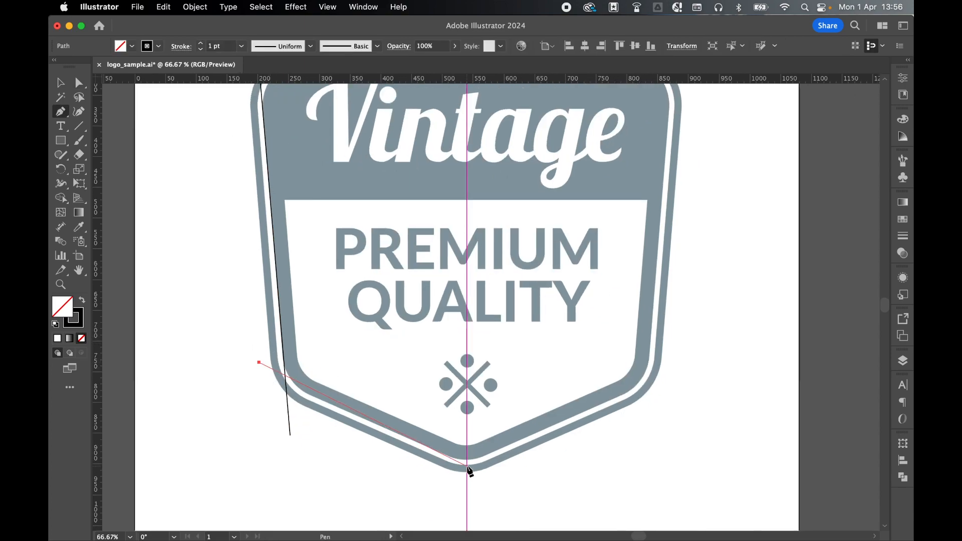
{"action": "left_click", "coordinate": [467, 466]}
{"action": "key", "text": "a"}
{"action": "left_click_drag", "start_coordinate": [259, 363], "coordinate": [258, 372]}
{"action": "scroll", "coordinate": [240, 321], "scroll_direction": "up", "scroll_amount": 3}
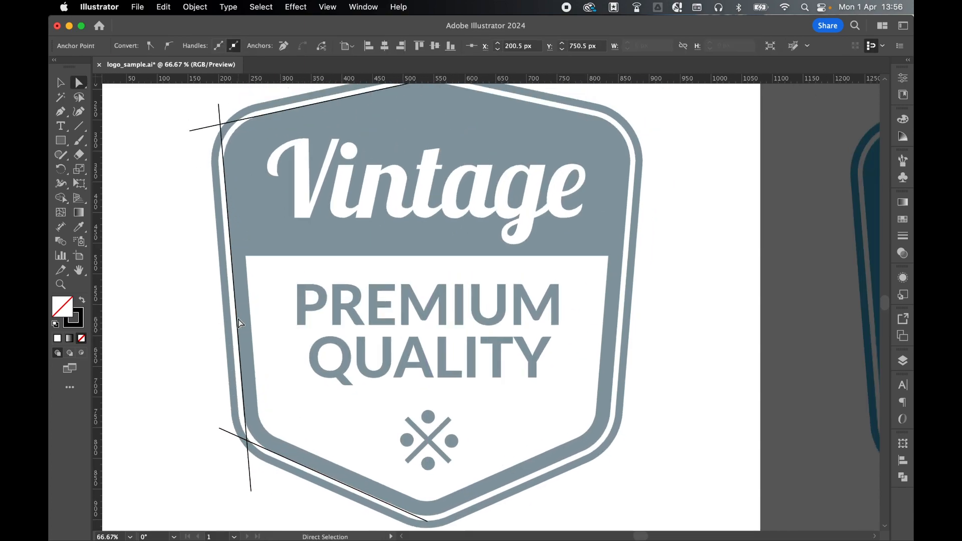
{"action": "key", "text": "super+0"}
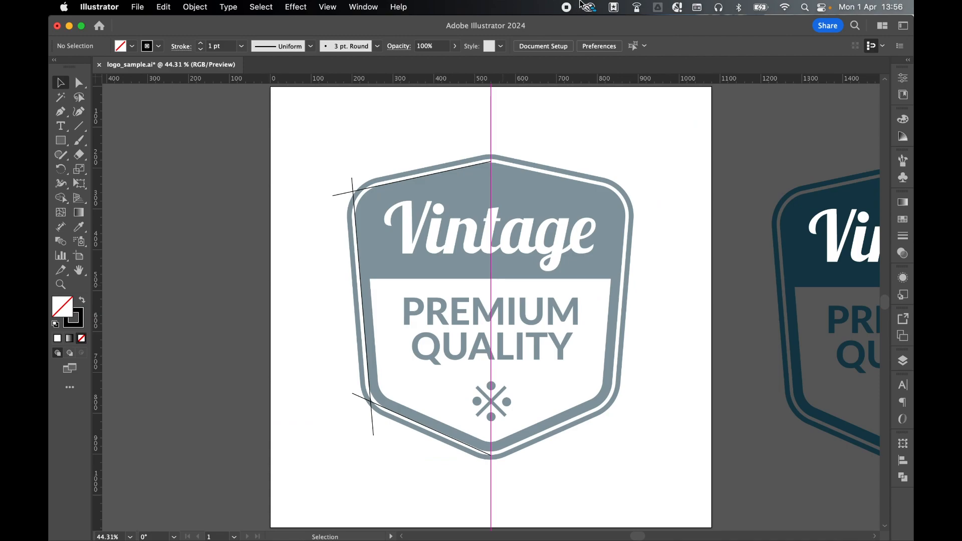
- Trim the overhanging line ends at the badge's upper-left corner with the Shape Builder tool
{"action": "scroll", "coordinate": [328, 369], "scroll_direction": "up", "scroll_amount": 6}
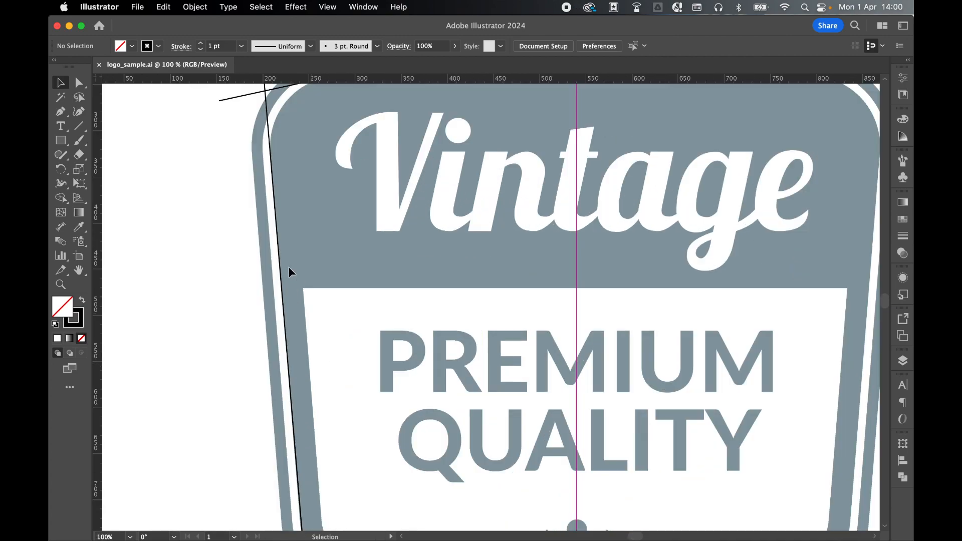
{"action": "scroll", "coordinate": [288, 267], "scroll_direction": "up", "scroll_amount": 5}
{"action": "scroll", "coordinate": [288, 267], "scroll_direction": "left", "scroll_amount": 3}
{"action": "left_click_drag", "start_coordinate": [256, 144], "coordinate": [386, 245]}
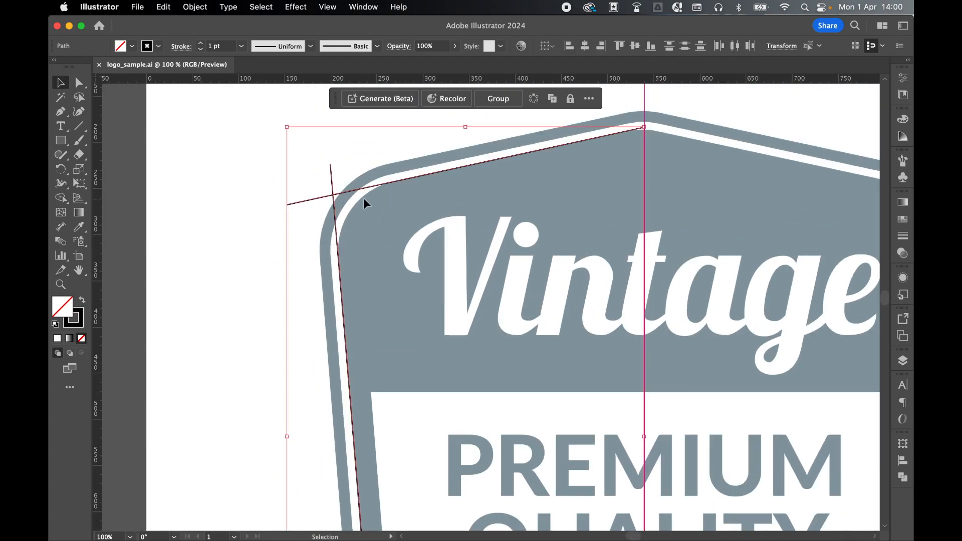
{"action": "left_click_drag", "start_coordinate": [61, 198], "coordinate": [103, 197]}
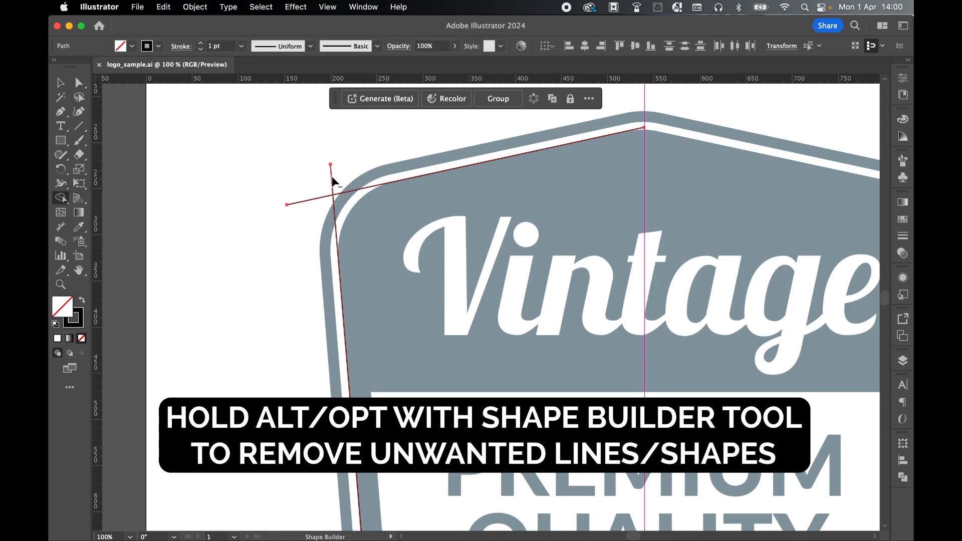
{"action": "left_click", "coordinate": [310, 200], "text": "alt"}
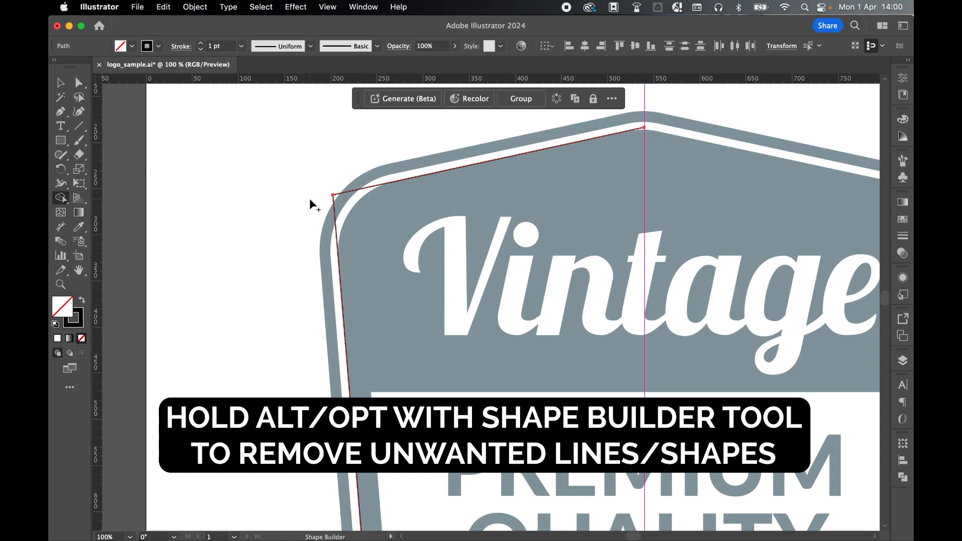
- Join the two line ends at the upper-left corner and round that corner by about 75 px to match the badge
{"action": "key", "text": "a"}
{"action": "left_click_drag", "start_coordinate": [305, 171], "coordinate": [358, 223]}
{"action": "key", "text": "super+j"}
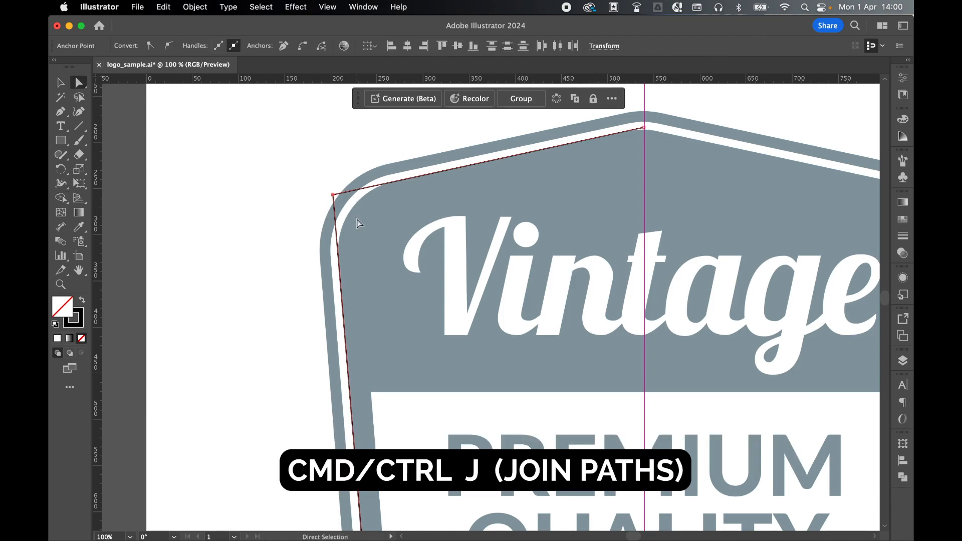
{"action": "key", "text": "super+j"}
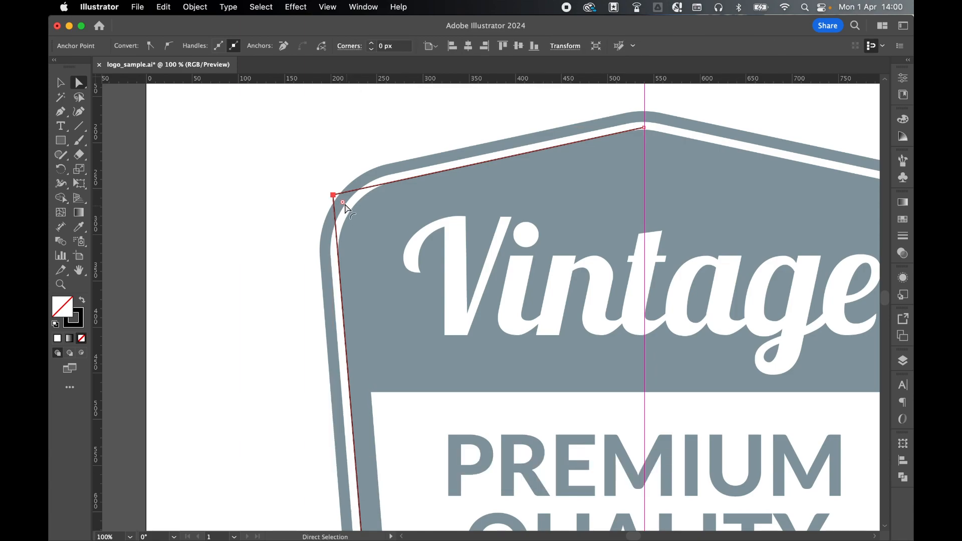
{"action": "left_click_drag", "start_coordinate": [345, 205], "coordinate": [408, 252]}
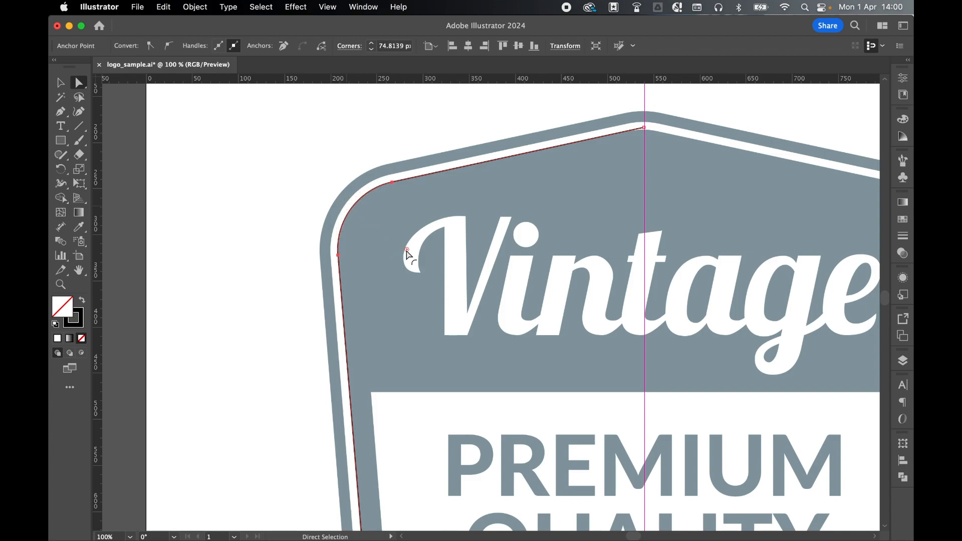
- Trim the overhanging line ends at the badge's lower-left corner with the Shape Builder tool
{"action": "scroll", "coordinate": [408, 256], "scroll_direction": "down", "scroll_amount": 12}
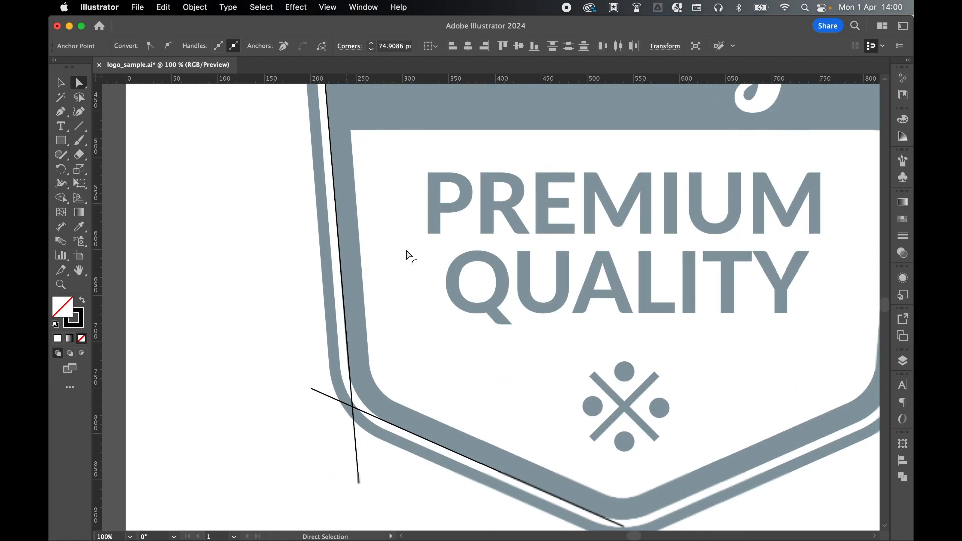
{"action": "scroll", "coordinate": [407, 252], "scroll_direction": "down", "scroll_amount": 1}
{"action": "key", "text": "v"}
{"action": "key", "text": "super+a"}
{"action": "left_click", "coordinate": [62, 197]}
{"action": "left_click", "coordinate": [323, 347], "text": "alt"}
{"action": "left_click", "coordinate": [348, 393], "text": "alt"}
- Join the line ends at the lower-left corner and round that corner by about 74 px to follow the badge
{"action": "key", "text": "a"}
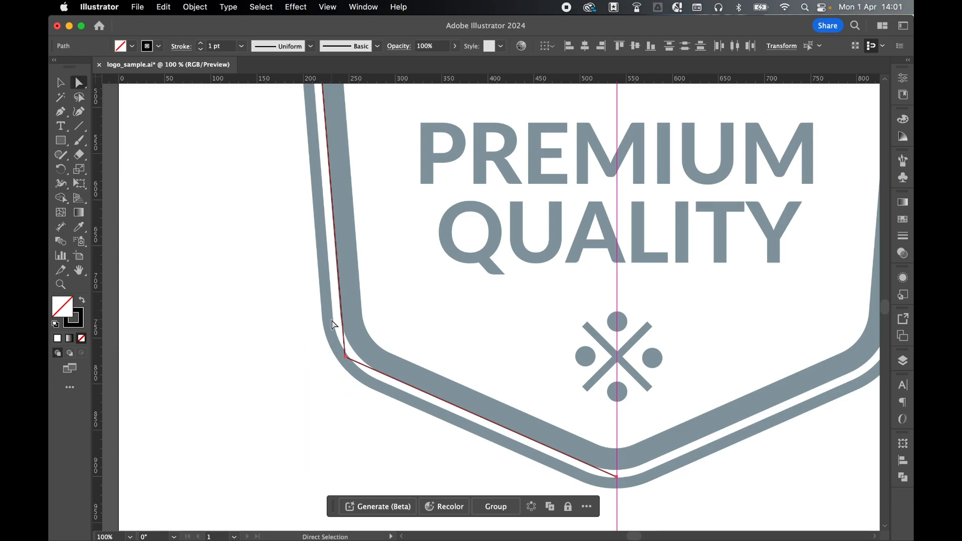
{"action": "left_click_drag", "start_coordinate": [331, 329], "coordinate": [380, 383]}
{"action": "key", "text": "super+j"}
{"action": "left_click_drag", "start_coordinate": [356, 351], "coordinate": [424, 333]}
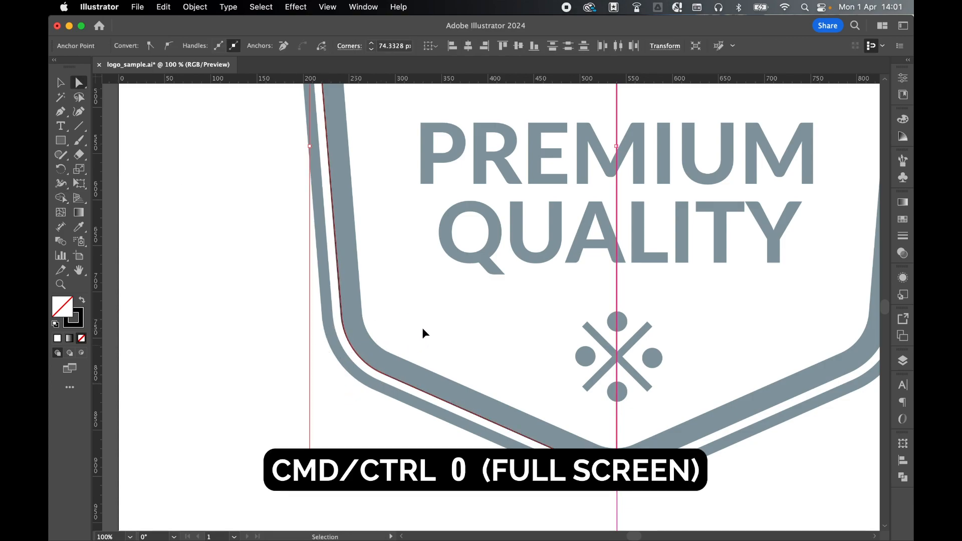
{"action": "key", "text": "super+0"}
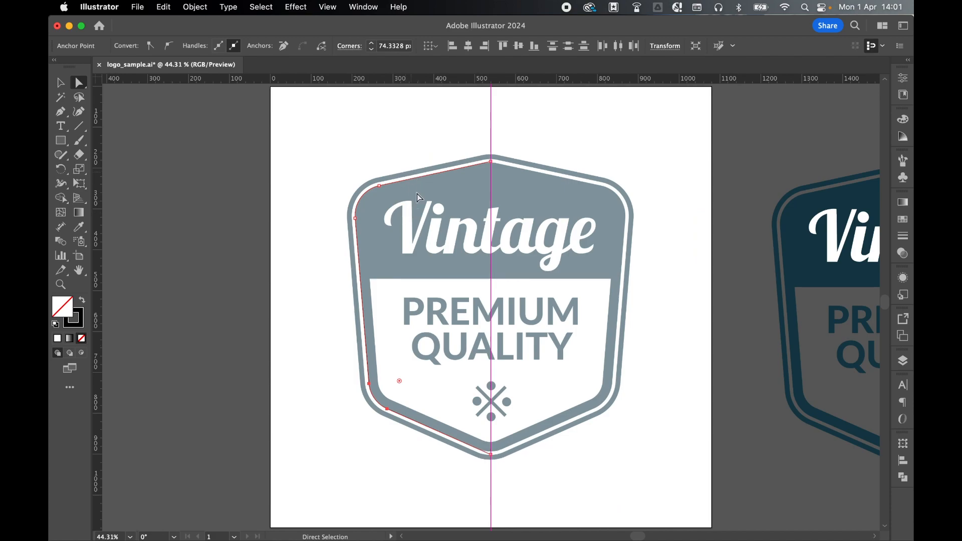
- Duplicate the traced left half, reflect the copy across the vertical axis, and align it with the badge's right edge
{"action": "left_click", "coordinate": [59, 85]}
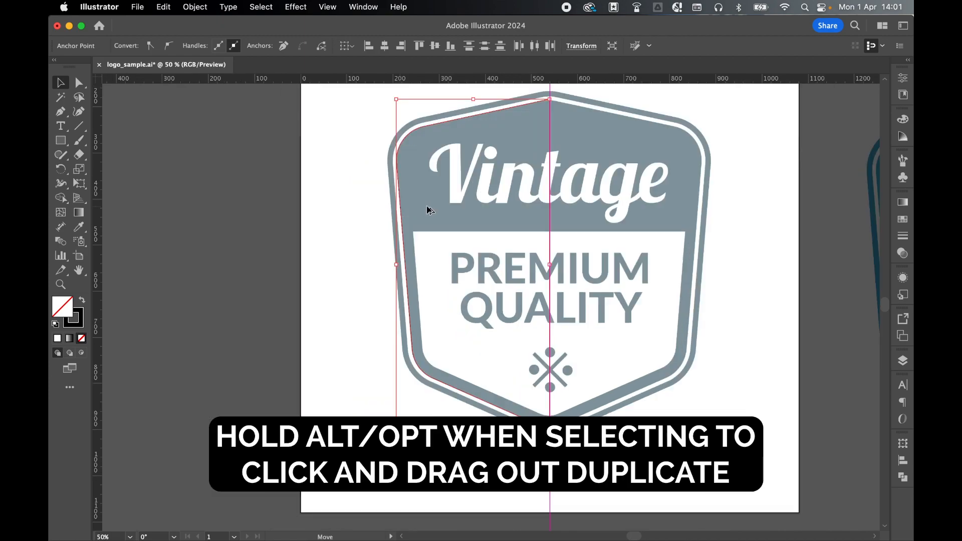
{"action": "left_click_drag", "start_coordinate": [401, 206], "coordinate": [526, 214]}
{"action": "left_click", "coordinate": [195, 7]}
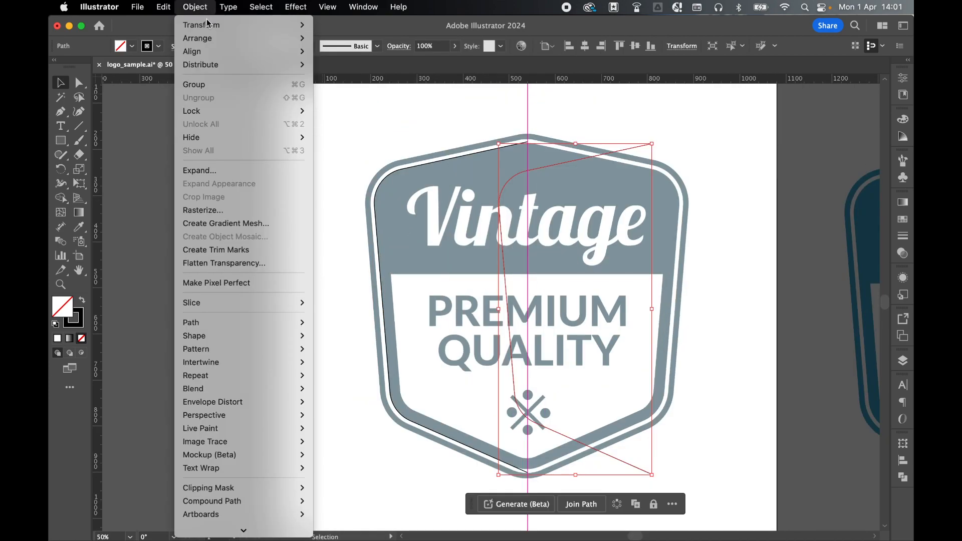
{"action": "mouse_move", "coordinate": [250, 24]}
{"action": "left_click", "coordinate": [406, 71]}
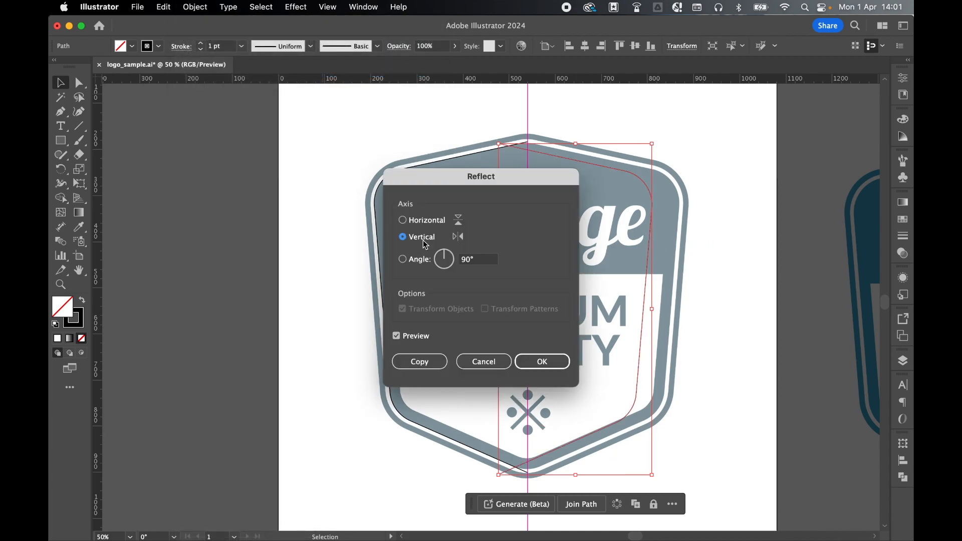
{"action": "left_click", "coordinate": [542, 361]}
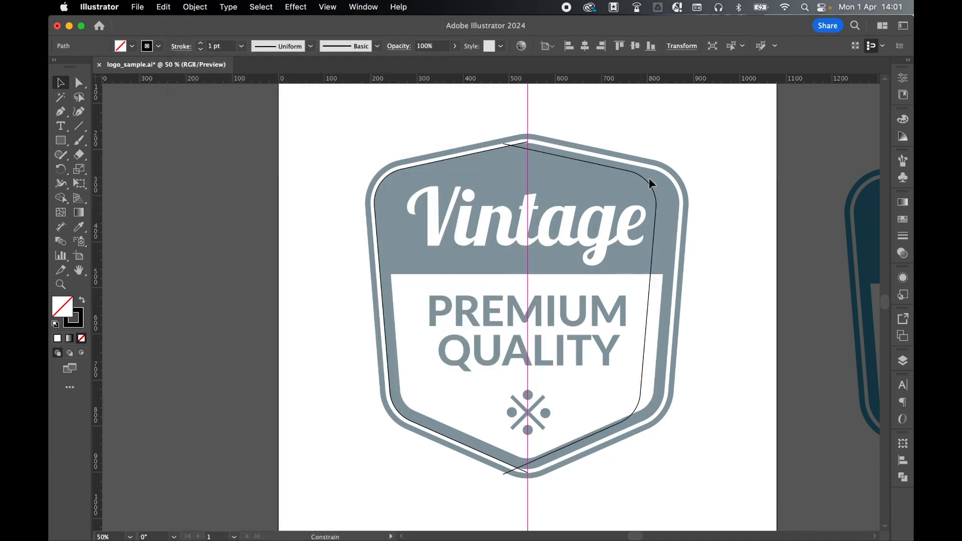
{"action": "left_click_drag", "start_coordinate": [671, 178], "coordinate": [669, 177]}
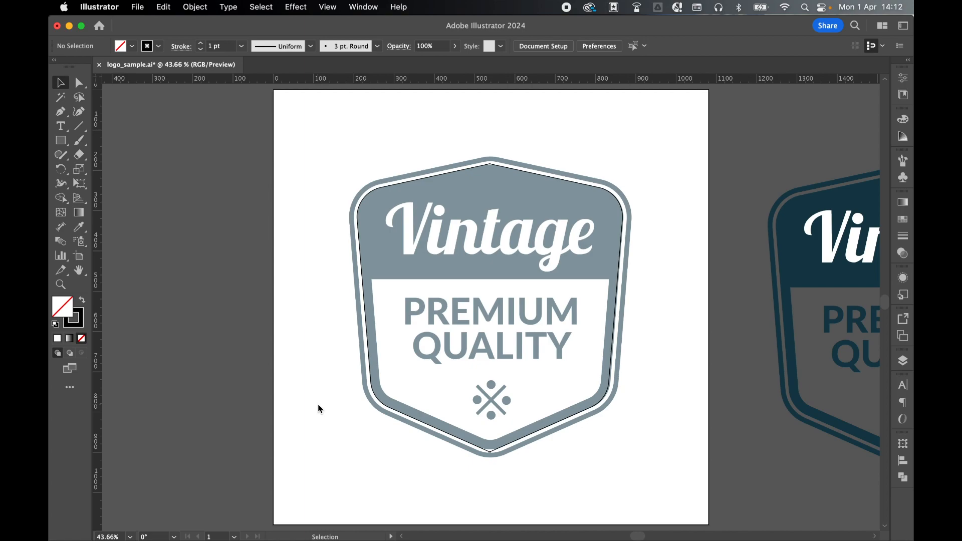
- Trim the overlapping line ends where the two halves cross at the badge's top peak with the Shape Builder tool
{"action": "key", "text": "super+plus"}
{"action": "key", "text": "super+plus"}
{"action": "key", "text": "super+plus"}
{"action": "key", "text": "super+plus"}
{"action": "key", "text": "super+plus"}
{"action": "key", "text": "super+plus"}
{"action": "key", "text": "super+plus"}
{"action": "scroll", "coordinate": [321, 407], "scroll_direction": "up", "scroll_amount": 15}
{"action": "key", "text": "super+a"}
{"action": "left_click", "coordinate": [60, 199]}
{"action": "left_click", "coordinate": [441, 221], "text": "alt"}
{"action": "left_click", "coordinate": [429, 221], "text": "alt"}
- Join the two halves at the top peak and round the point by about 79 px
{"action": "key", "text": "a"}
{"action": "key", "text": "super+j"}
{"action": "left_click_drag", "start_coordinate": [454, 245], "coordinate": [457, 523]}
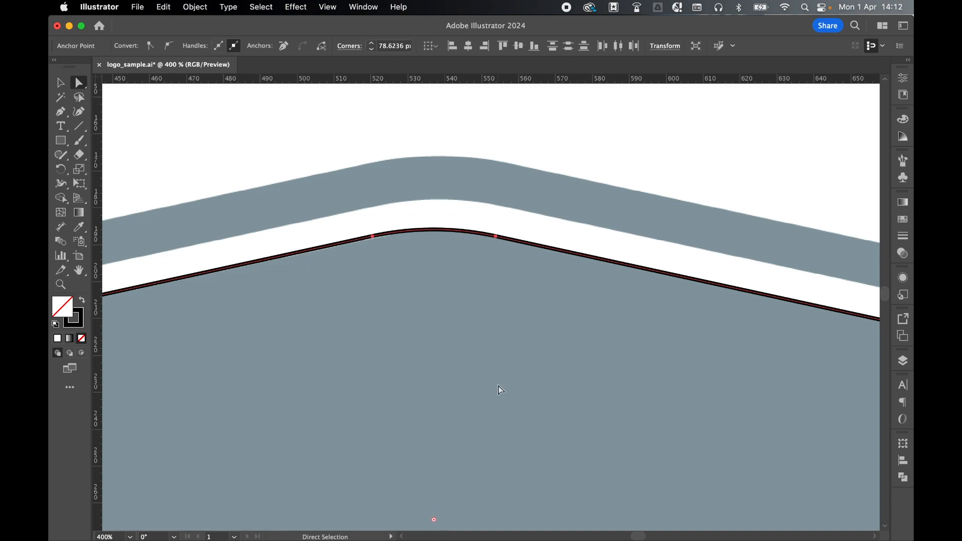
- Trim the overlapping line ends where the two halves cross at the badge's bottom point with the Shape Builder tool
{"action": "key", "text": "super+minus"}
{"action": "key", "text": "super+minus"}
{"action": "key", "text": "super+minus"}
{"action": "key", "text": "super+minus"}
{"action": "key", "text": "super+minus"}
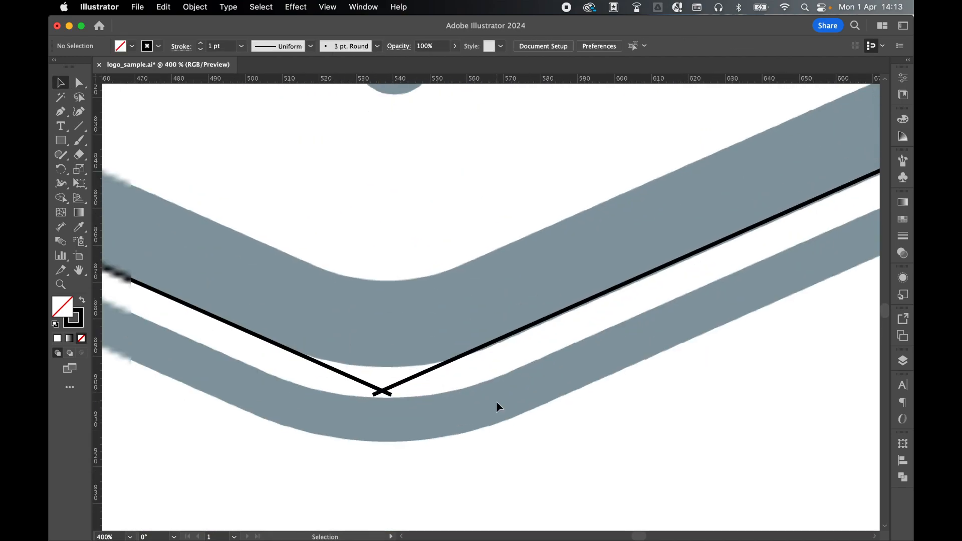
{"action": "key", "text": "super+a"}
{"action": "key", "text": "shift+m"}
{"action": "left_click", "coordinate": [491, 378], "text": "alt"}
{"action": "left_click", "coordinate": [502, 378], "text": "alt"}
- Join the two halves at the bottom point and round it by about 65 px to close the outline
{"action": "key", "text": "a"}
{"action": "key", "text": "super+j"}
{"action": "left_click_drag", "start_coordinate": [520, 417], "coordinate": [516, 100]}
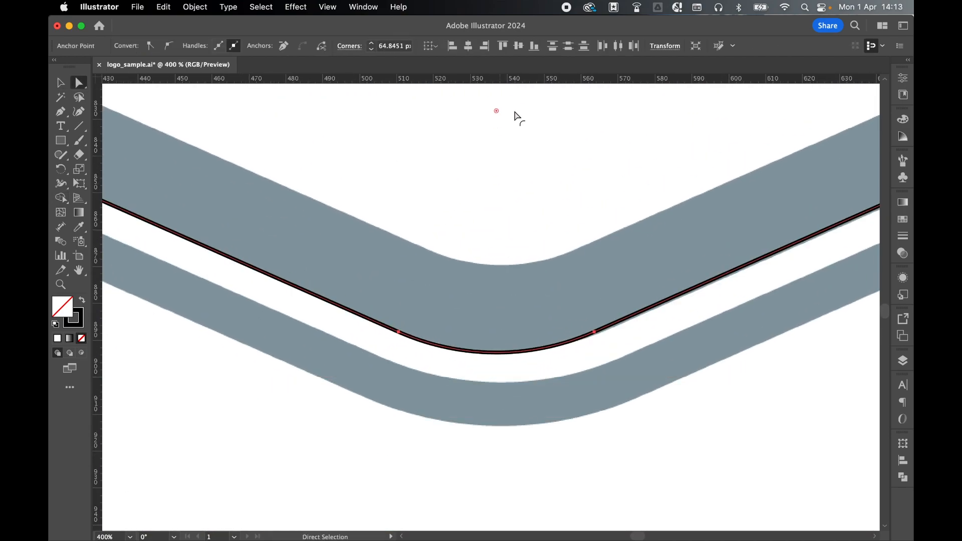
{"action": "key", "text": "super+0"}
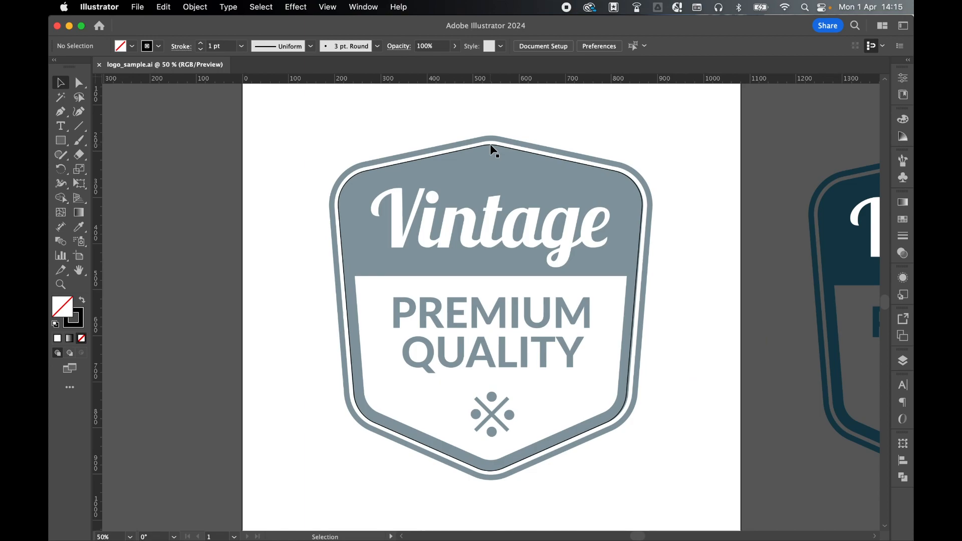
- Create an outer copy of the closed badge outline with Offset Path at 16 px, using miter joins
{"action": "left_click", "coordinate": [491, 145]}
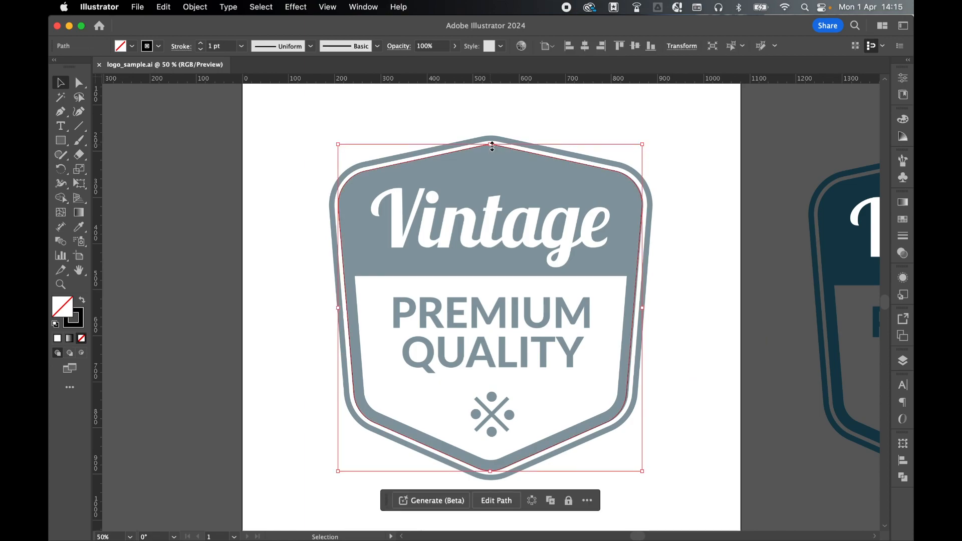
{"action": "left_click", "coordinate": [196, 9]}
{"action": "mouse_move", "coordinate": [220, 322]}
{"action": "left_click", "coordinate": [343, 369]}
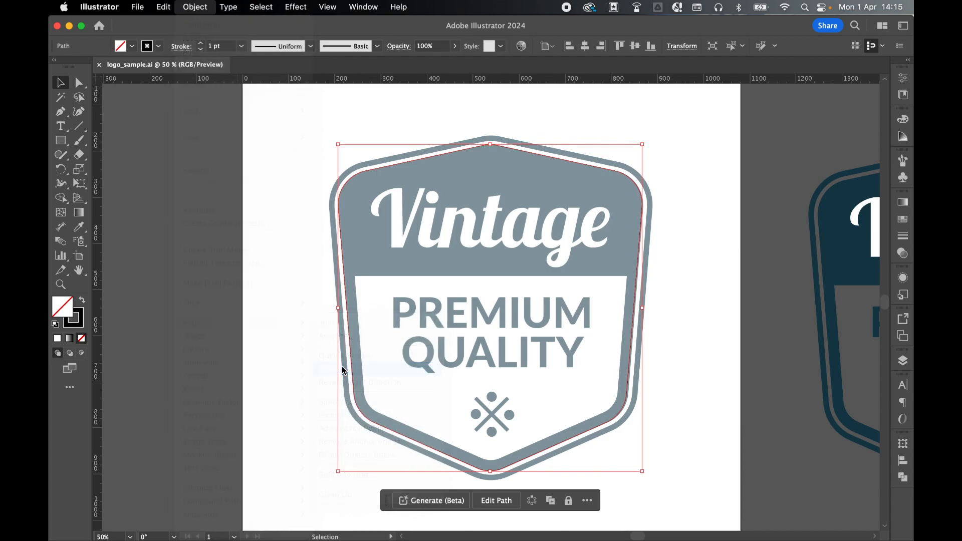
{"action": "left_click_drag", "start_coordinate": [731, 91], "coordinate": [695, 91]}
{"action": "type", "text": "12"}
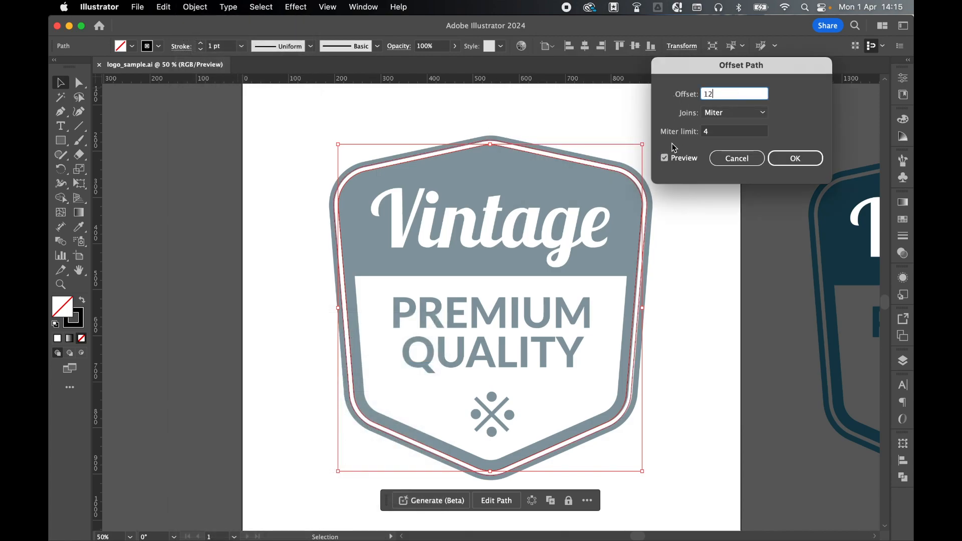
{"action": "left_click", "coordinate": [672, 159]}
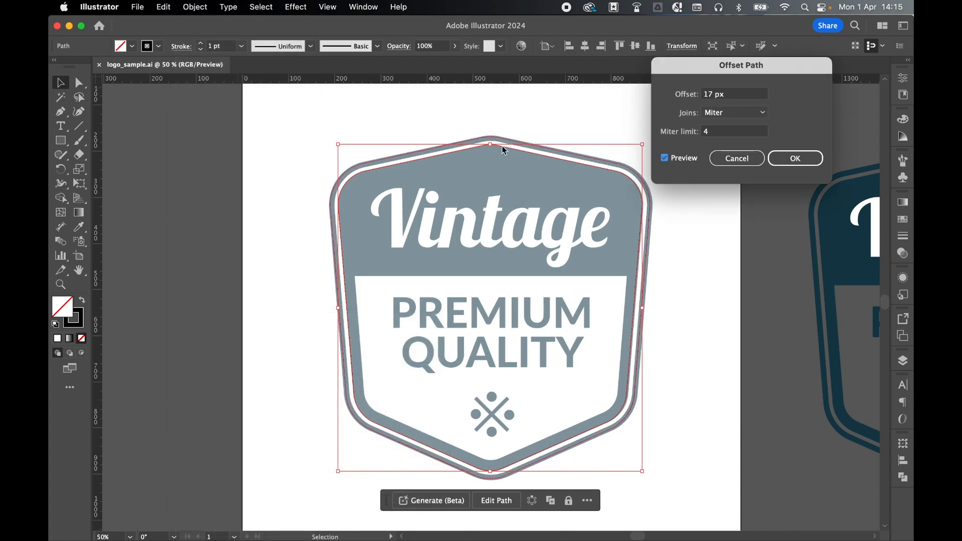
{"action": "left_click", "coordinate": [730, 95]}
{"action": "type", "text": "16"}
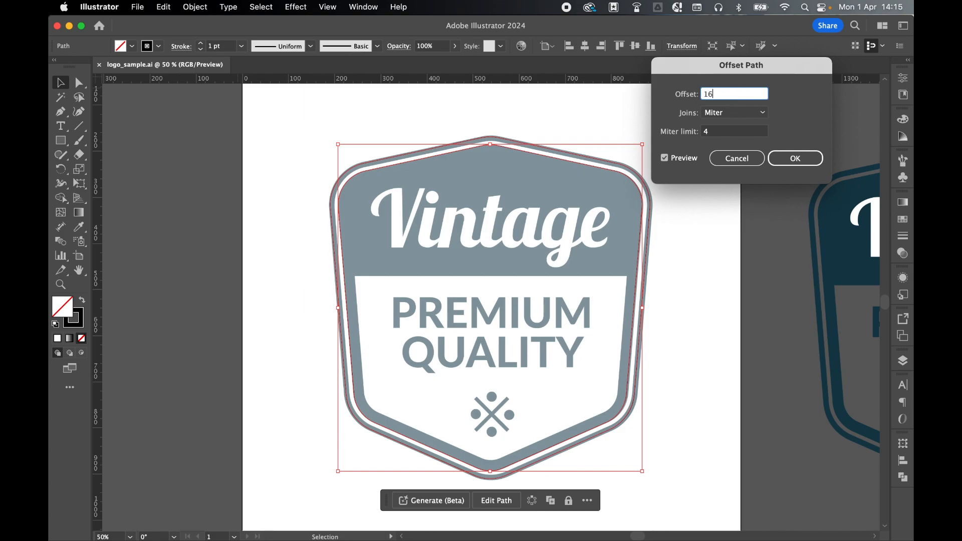
{"action": "left_click", "coordinate": [792, 162]}
{"action": "left_click", "coordinate": [728, 191]}
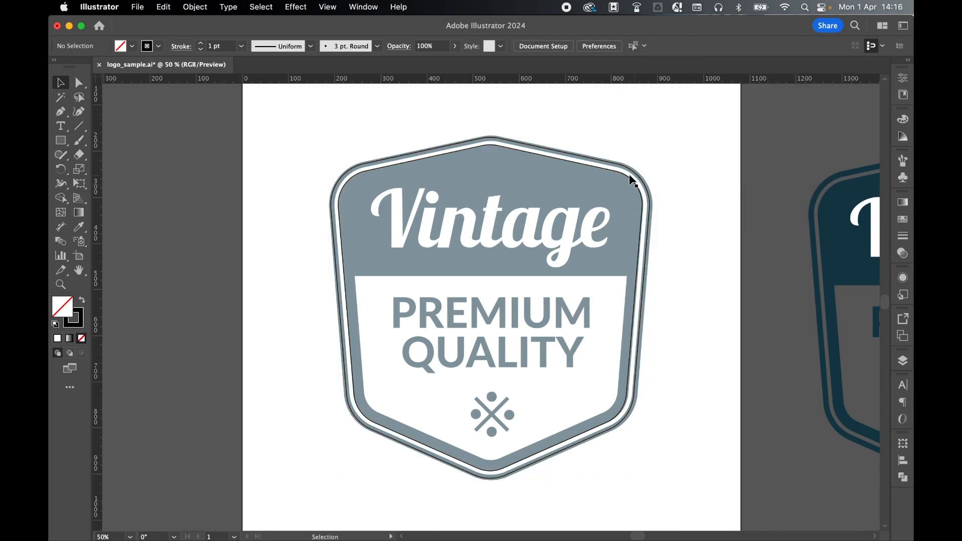
- Create an inner copy of the original traced outline with Offset Path at -21 px, using miter joins
{"action": "left_click", "coordinate": [633, 184]}
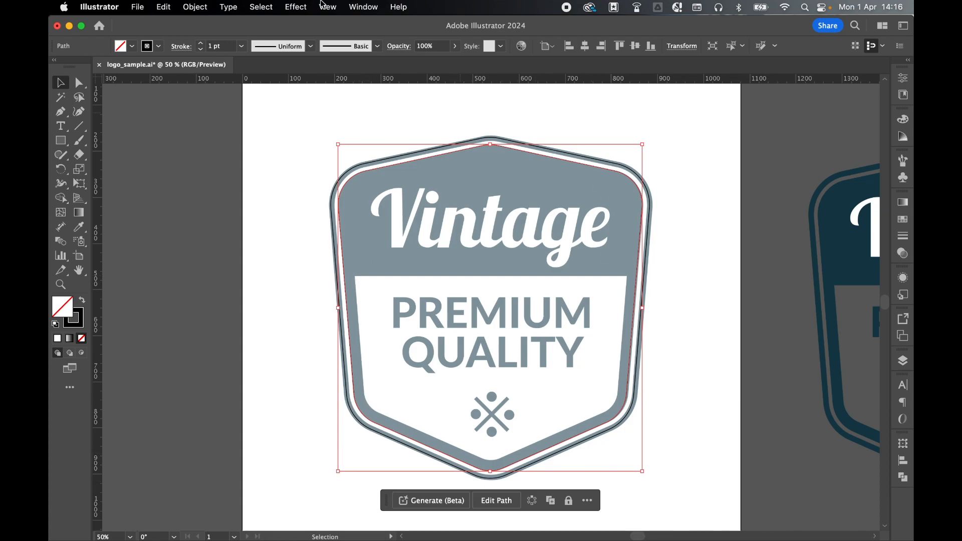
{"action": "left_click", "coordinate": [190, 10]}
{"action": "mouse_move", "coordinate": [271, 322]}
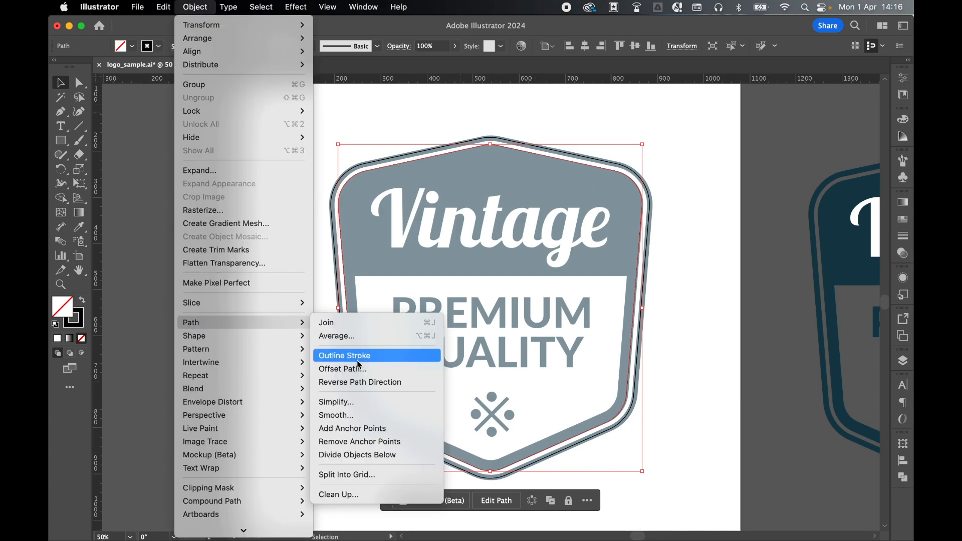
{"action": "left_click", "coordinate": [343, 369]}
{"action": "type", "text": "-21"}
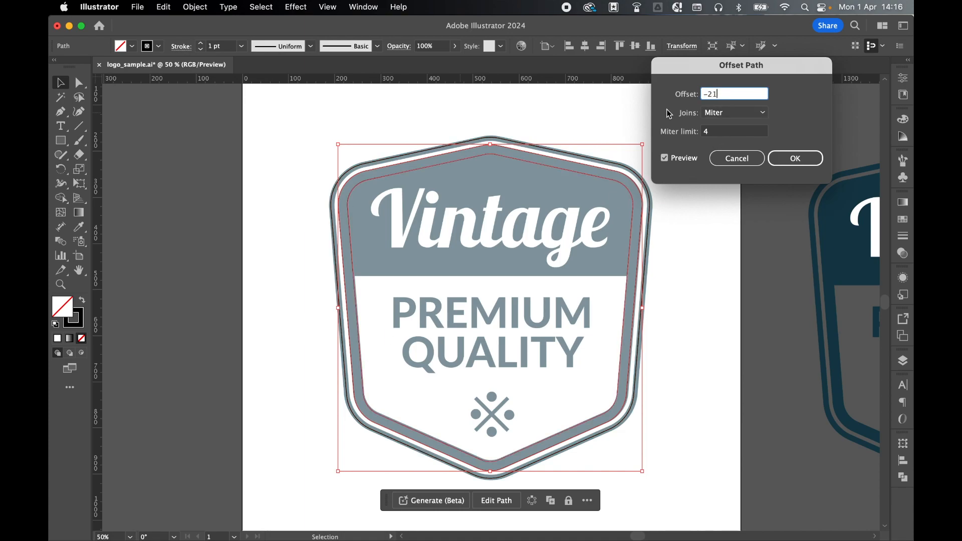
{"action": "left_click", "coordinate": [665, 159]}
{"action": "left_click", "coordinate": [665, 158]}
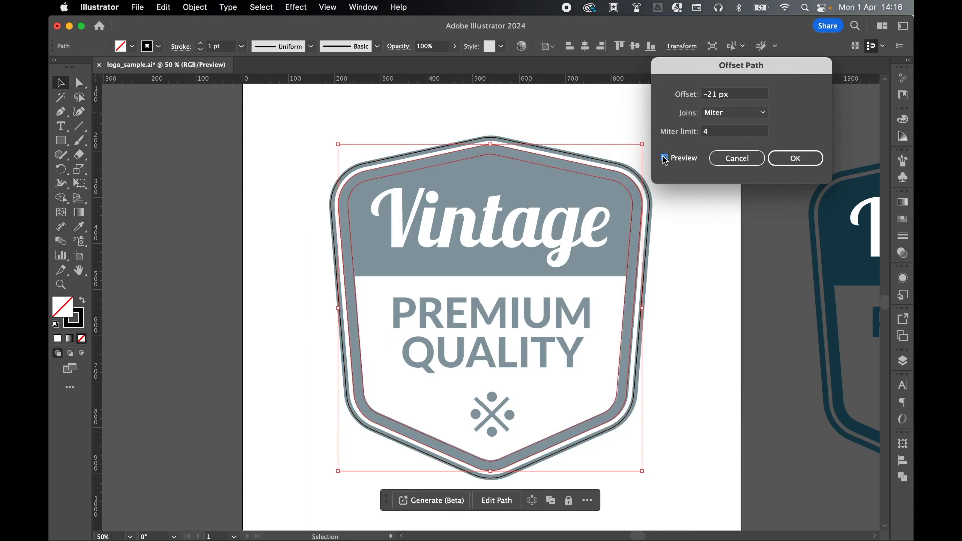
{"action": "left_click", "coordinate": [796, 158]}
- Draw a rectangle wider than the badge, from above its peak down to the lower edge of the solid "Vintage" area
{"action": "left_click_drag", "start_coordinate": [61, 140], "coordinate": [105, 141]}
{"action": "left_click_drag", "start_coordinate": [308, 130], "coordinate": [670, 276]}
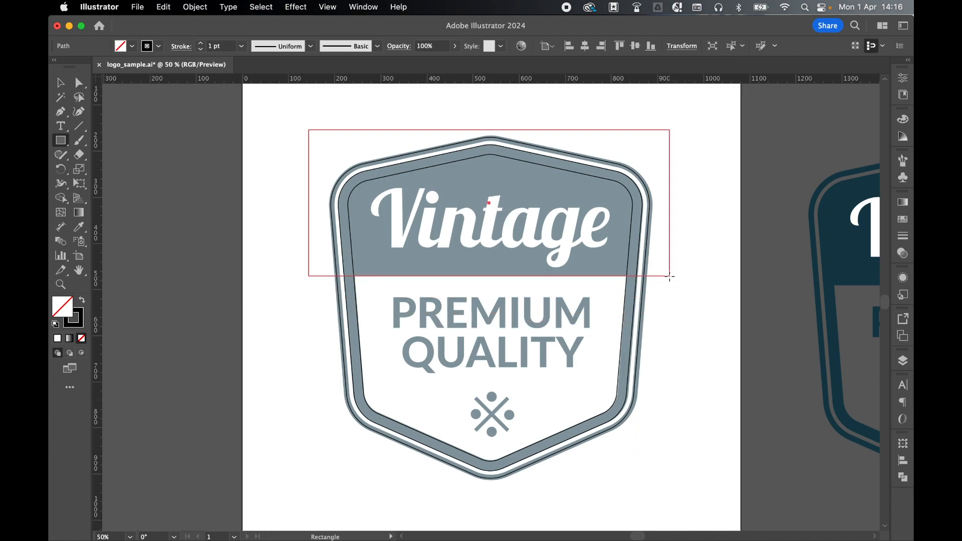
{"action": "left_click_drag", "start_coordinate": [670, 276], "coordinate": [670, 276]}
- Subtract the rectangle from the innermost badge outline with the Pathfinder Minus Front operation
{"action": "key", "text": "v"}
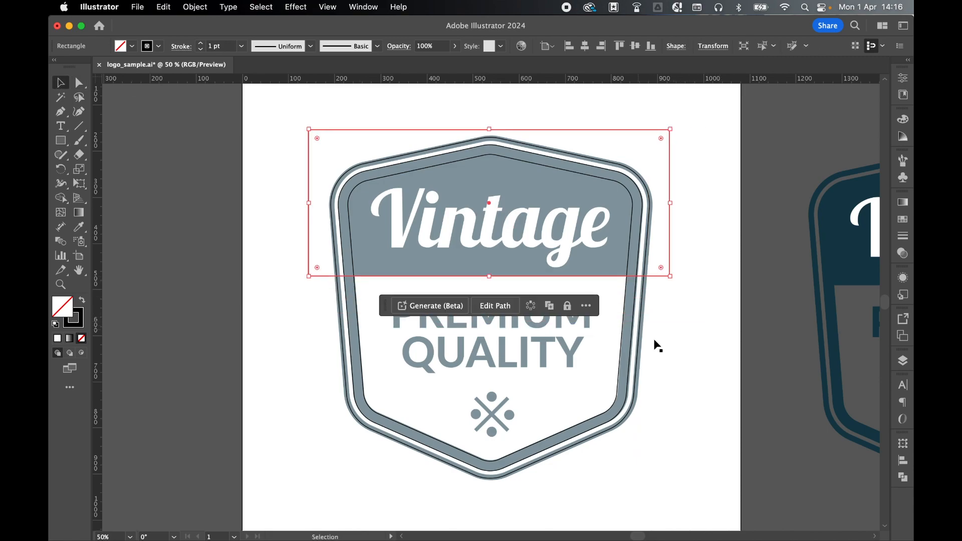
{"action": "left_click", "coordinate": [625, 306], "text": "shift"}
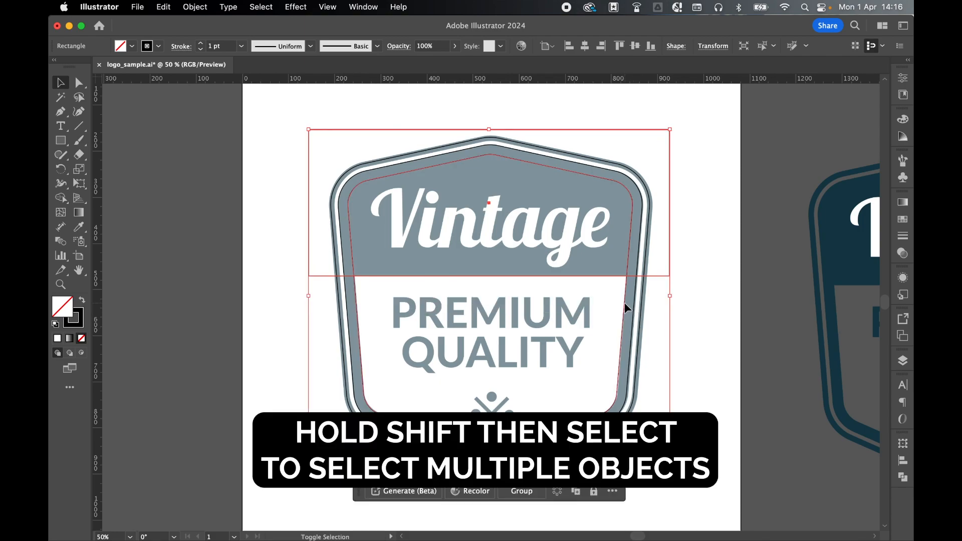
{"action": "left_click", "coordinate": [902, 480]}
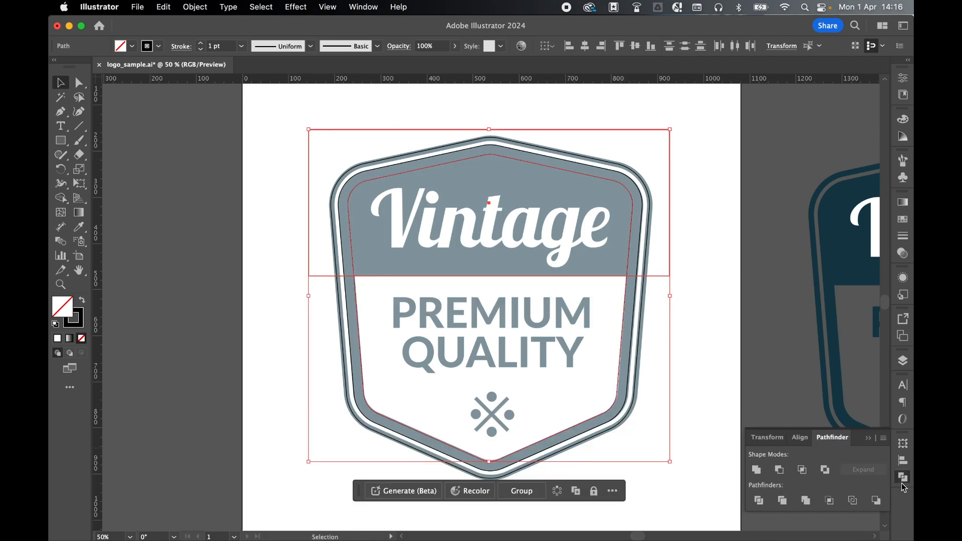
{"action": "left_click", "coordinate": [780, 471]}
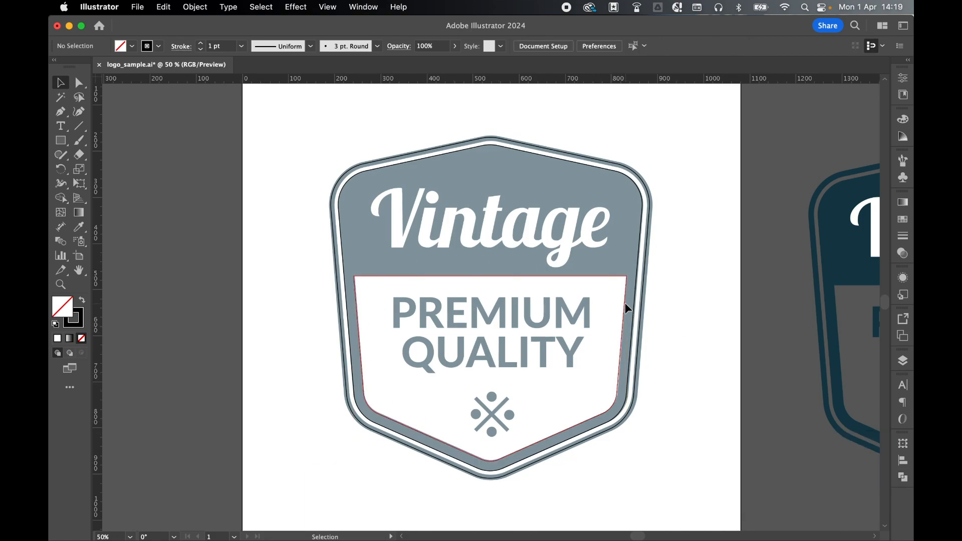
- Subtract the lower panel shape from the inner badge outline with the Pathfinder Minus Front operation
{"action": "mouse_move", "coordinate": [624, 303]}
{"action": "left_mouse_down"}
{"action": "mouse_move", "coordinate": [600, 323]}
{"action": "mouse_move", "coordinate": [628, 302]}
{"action": "left_mouse_up"}
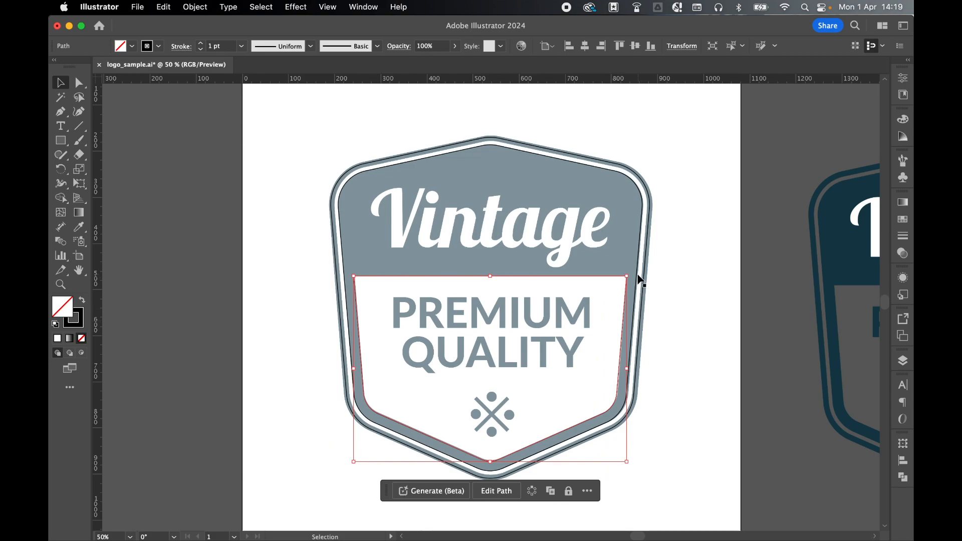
{"action": "left_click", "coordinate": [640, 280], "text": "shift"}
{"action": "left_click", "coordinate": [908, 476]}
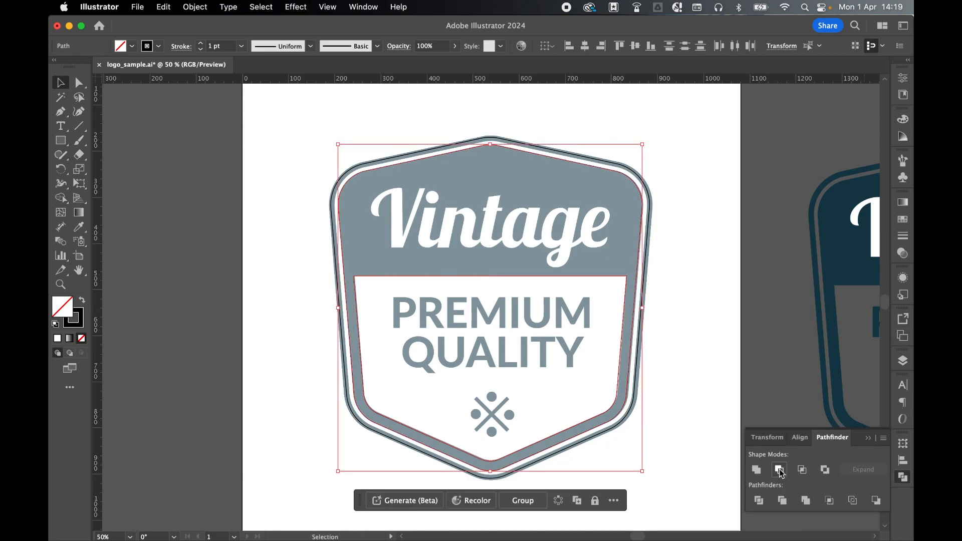
{"action": "left_click", "coordinate": [780, 470]}
{"action": "left_click_drag", "start_coordinate": [642, 197], "coordinate": [454, 219]}
{"action": "key", "text": "super+z"}
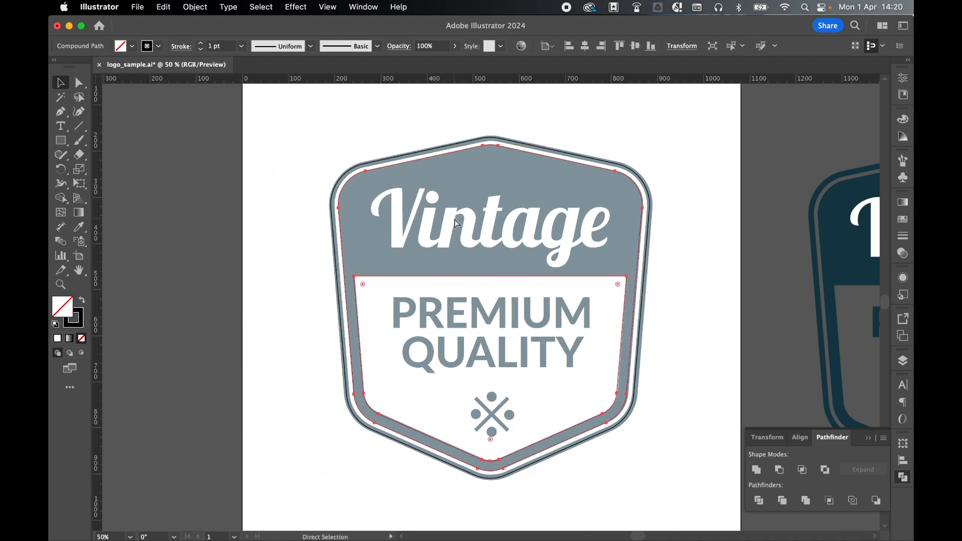
{"action": "left_click", "coordinate": [683, 180]}
- Set the stroke weight of the outermost badge outline to 14 pt
{"action": "left_click", "coordinate": [642, 180]}
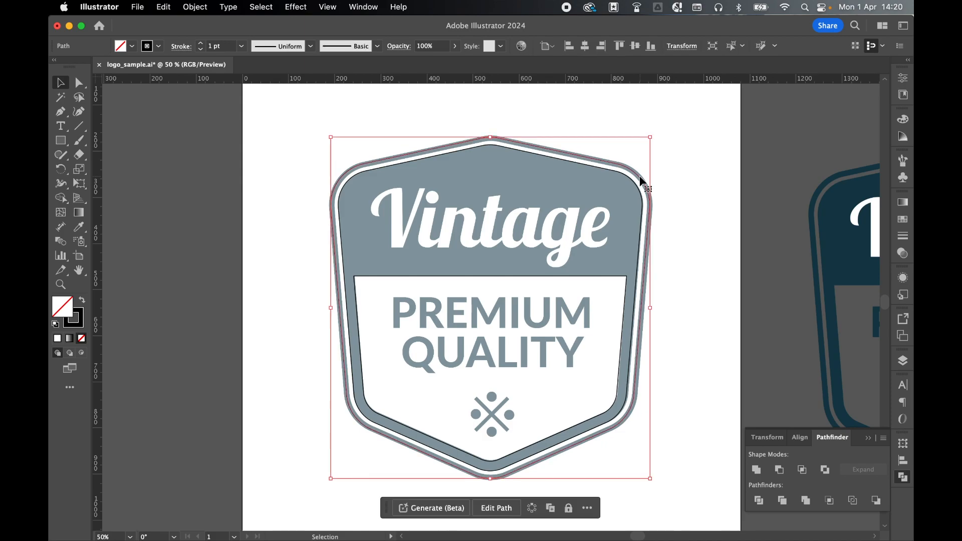
{"action": "left_click", "coordinate": [903, 235]}
{"action": "left_click", "coordinate": [795, 213]}
{"action": "left_click", "coordinate": [795, 213]}
{"action": "left_click", "coordinate": [795, 213]}
{"action": "left_click", "coordinate": [794, 213]}
{"action": "left_click", "coordinate": [795, 213]}
{"action": "left_click", "coordinate": [794, 213]}
{"action": "left_click", "coordinate": [795, 213]}
{"action": "left_click", "coordinate": [720, 207]}
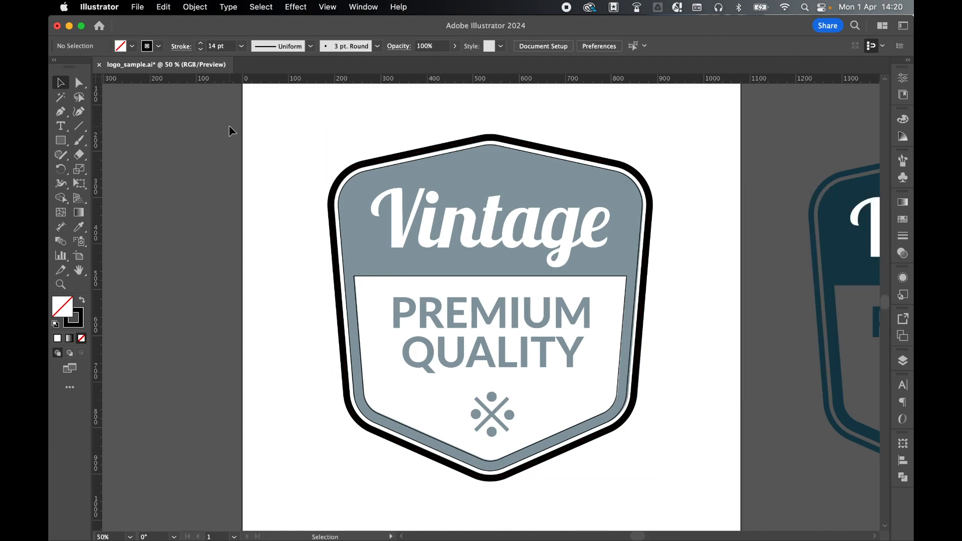
- Add centre-aligned point text "Vintage" over the faded title and set it in Lobster 1.3
{"action": "left_click_drag", "start_coordinate": [60, 125], "coordinate": [120, 126]}
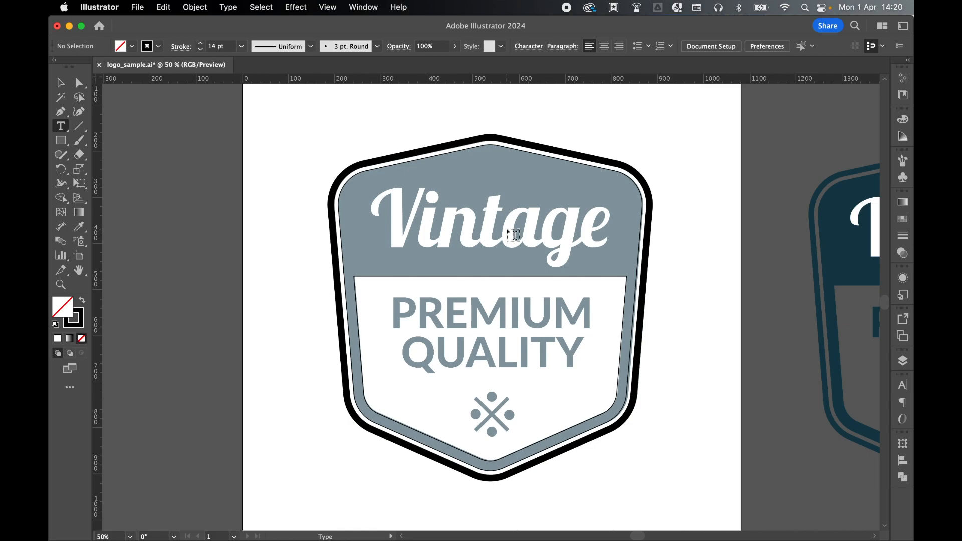
{"action": "left_click", "coordinate": [605, 46]}
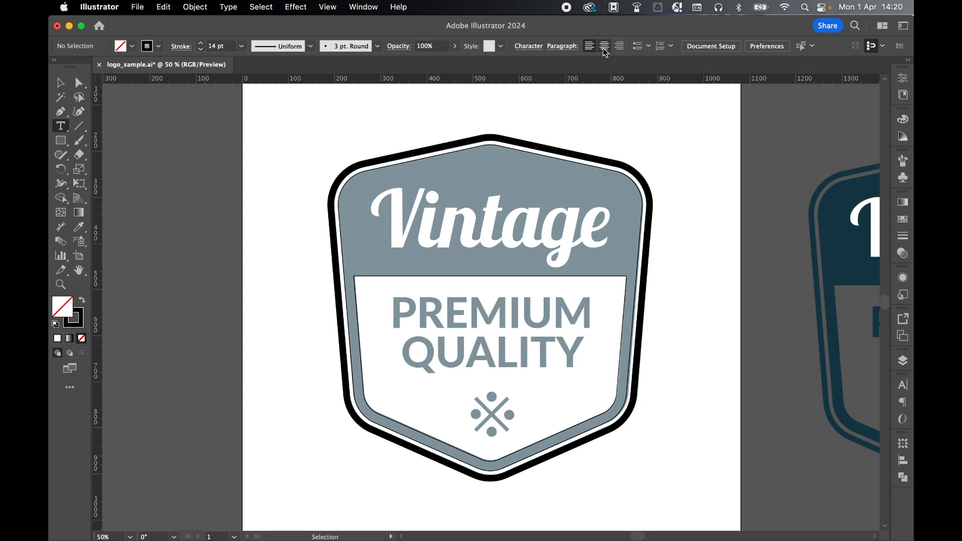
{"action": "left_click", "coordinate": [494, 227]}
{"action": "type", "text": "Vintage"}
{"action": "key", "text": "Escape"}
{"action": "left_click", "coordinate": [505, 46]}
{"action": "type", "text": "lob"}
{"action": "key", "text": "Return"}
- Enlarge the "Vintage" text to about 179 pt and position it over the faded title
{"action": "left_click_drag", "start_coordinate": [502, 221], "coordinate": [704, 150]}
{"action": "left_click_drag", "start_coordinate": [581, 284], "coordinate": [577, 280]}
{"action": "left_click_drag", "start_coordinate": [620, 170], "coordinate": [615, 172]}
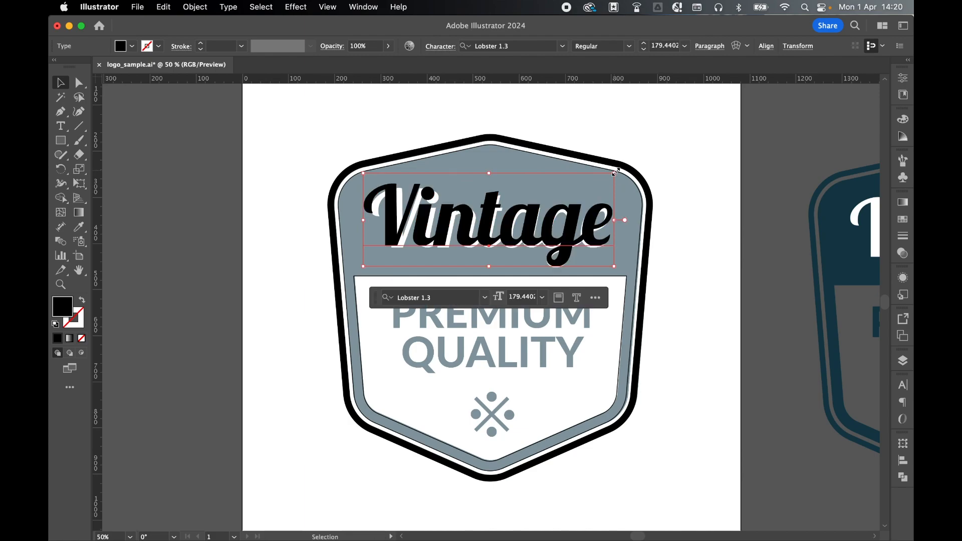
{"action": "key", "text": "Down"}
{"action": "key", "text": "Down"}
{"action": "key", "text": "Down"}
{"action": "key", "text": "Down"}
{"action": "key", "text": "super+shift+a"}
- Add the two-line text "PREMIUM QUALITY" in Lato Heavy over the lower panel of the badge
{"action": "key", "text": "t"}
{"action": "left_click", "coordinate": [492, 330]}
{"action": "left_click", "coordinate": [505, 46]}
{"action": "type", "text": "lato hea"}
{"action": "key", "text": "Return"}
{"action": "type", "text": "PREMIUM"}
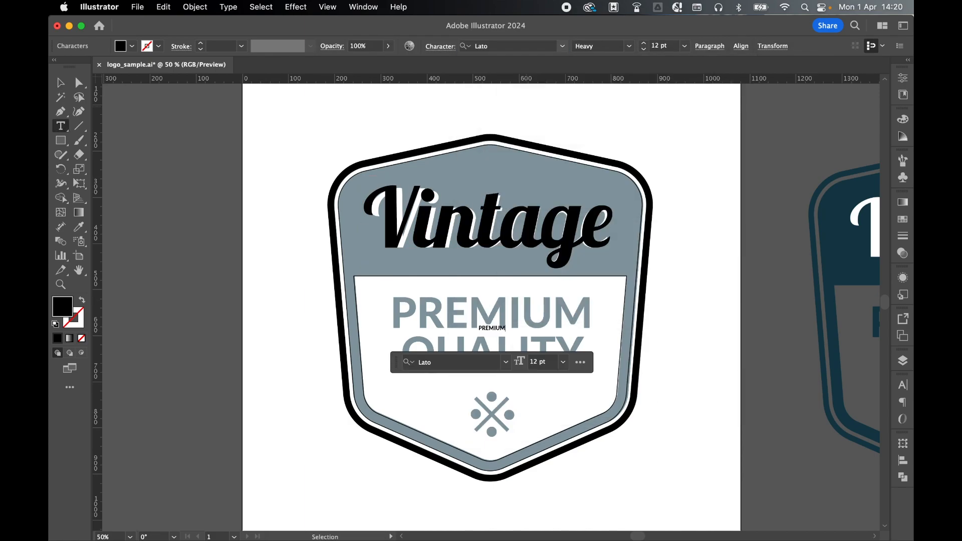
{"action": "key", "text": "Return"}
{"action": "type", "text": "QUALITY"}
{"action": "key", "text": "Escape"}
- Enlarge the two-line text to about 92 pt and tighten its leading to match the faded lettering
{"action": "left_click_drag", "start_coordinate": [505, 325], "coordinate": [596, 283]}
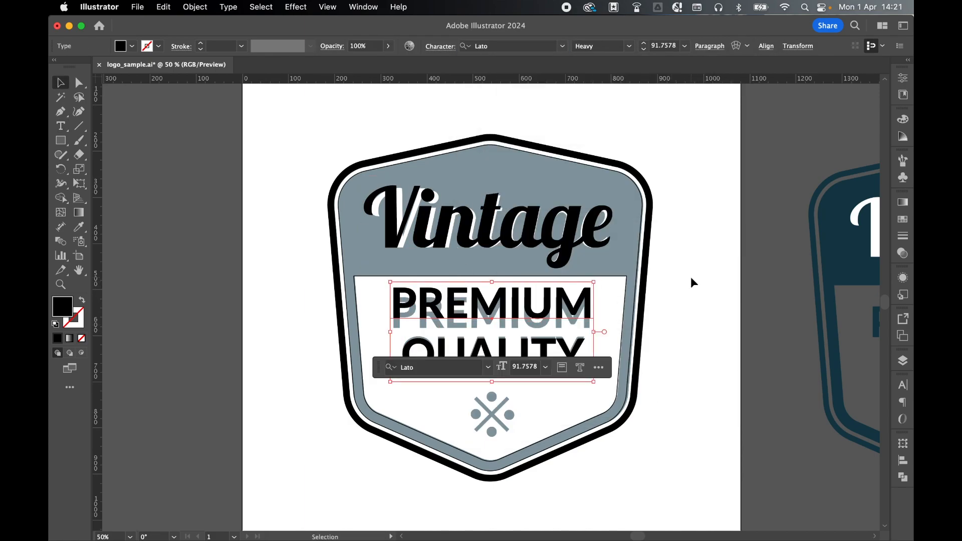
{"action": "left_click", "coordinate": [903, 385]}
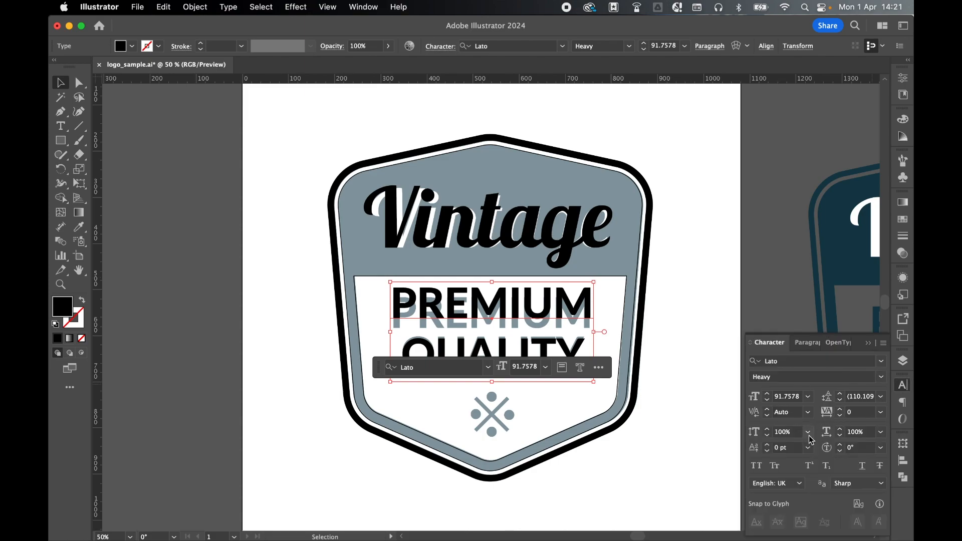
{"action": "left_click", "coordinate": [841, 401]}
{"action": "left_click", "coordinate": [841, 401]}
{"action": "left_click_drag", "start_coordinate": [586, 299], "coordinate": [587, 304]}
{"action": "left_click", "coordinate": [841, 400]}
{"action": "left_click", "coordinate": [720, 265]}
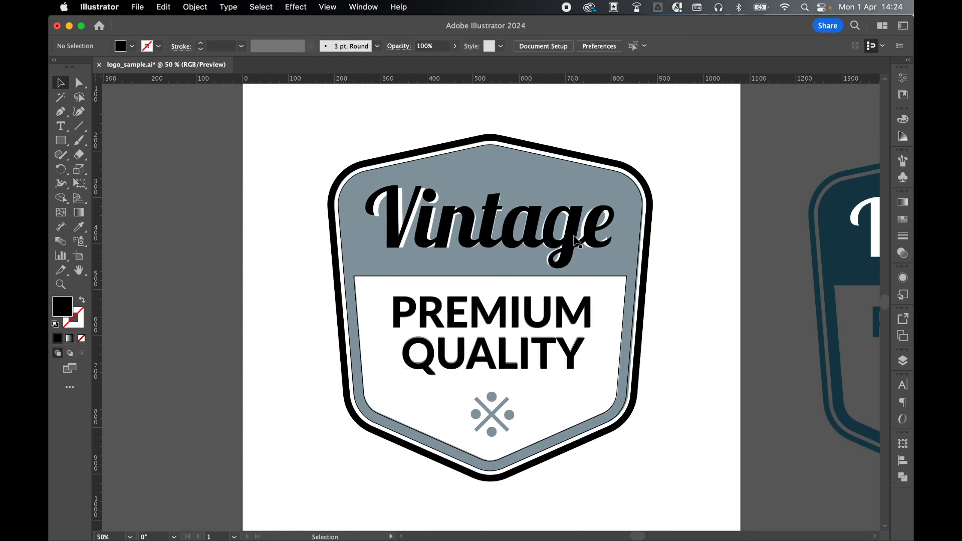
- Centre the "Vintage" text horizontally on the inner badge shape as key object, and scale the text down slightly to fit the faded title
{"action": "left_click", "coordinate": [578, 242]}
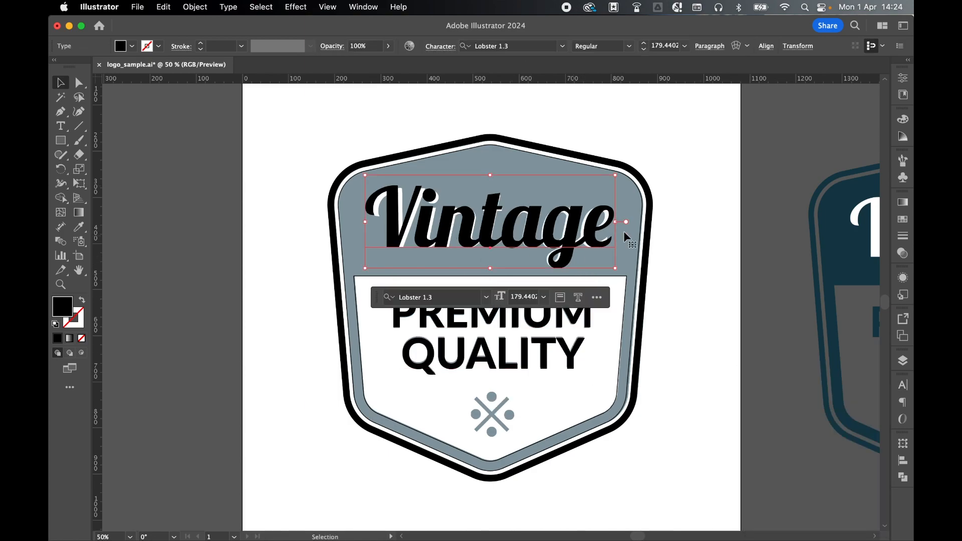
{"action": "left_click", "coordinate": [645, 224], "text": "shift"}
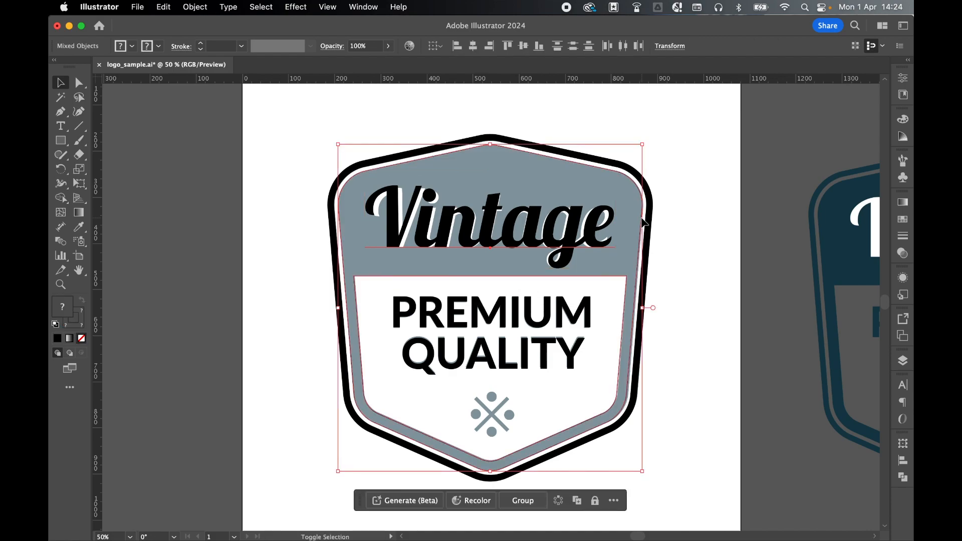
{"action": "left_click", "coordinate": [903, 460]}
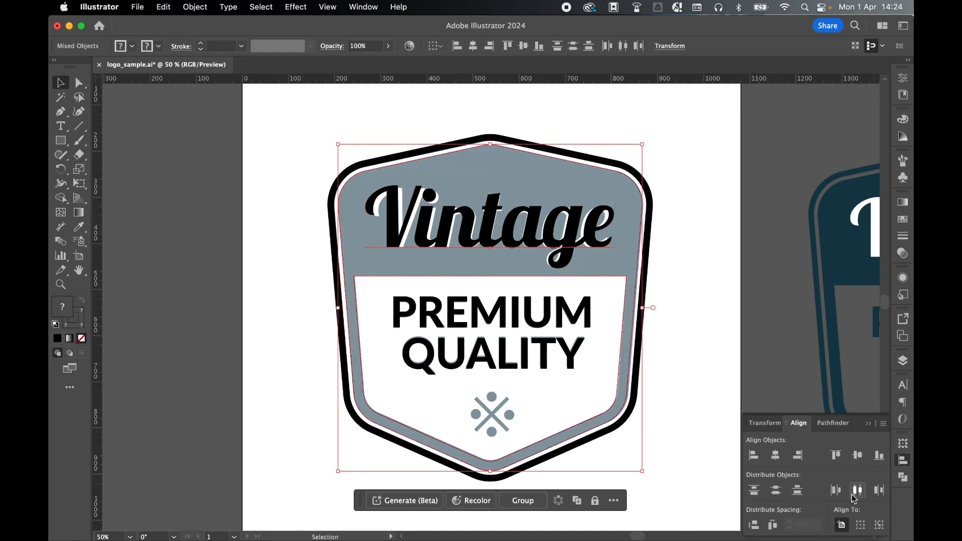
{"action": "left_click", "coordinate": [879, 525]}
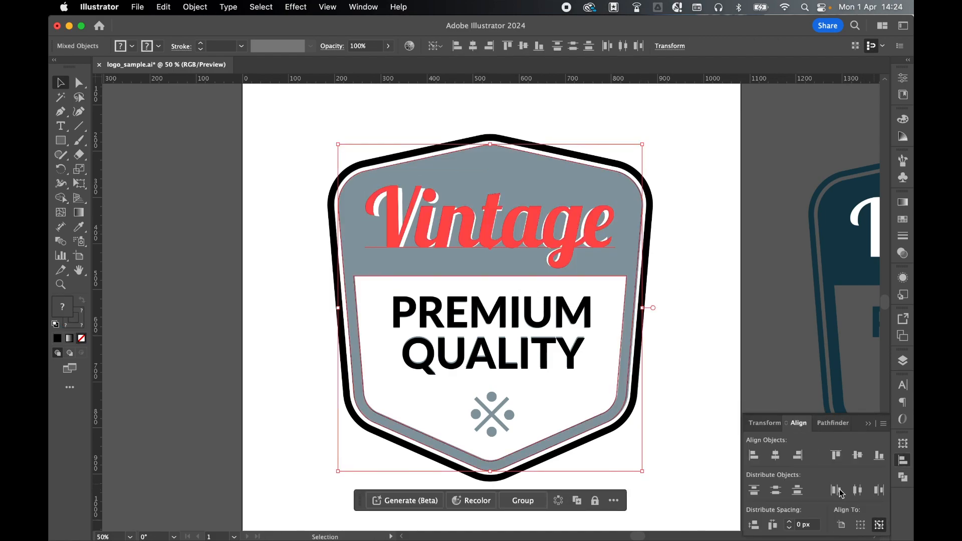
{"action": "left_click", "coordinate": [645, 233]}
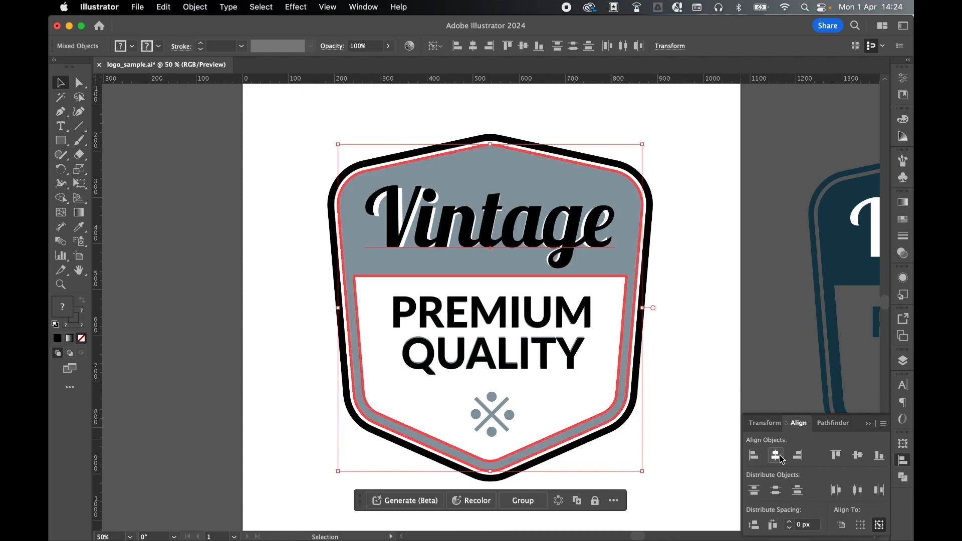
{"action": "left_click", "coordinate": [729, 338]}
{"action": "left_click", "coordinate": [603, 217]}
{"action": "left_click_drag", "start_coordinate": [615, 175], "coordinate": [612, 176]}
{"action": "left_click", "coordinate": [715, 180]}
- Centre the "PREMIUM QUALITY" text horizontally on the inner badge shape, using the badge shape as key object
{"action": "left_click", "coordinate": [560, 307]}
{"action": "left_click", "coordinate": [637, 301], "text": "shift"}
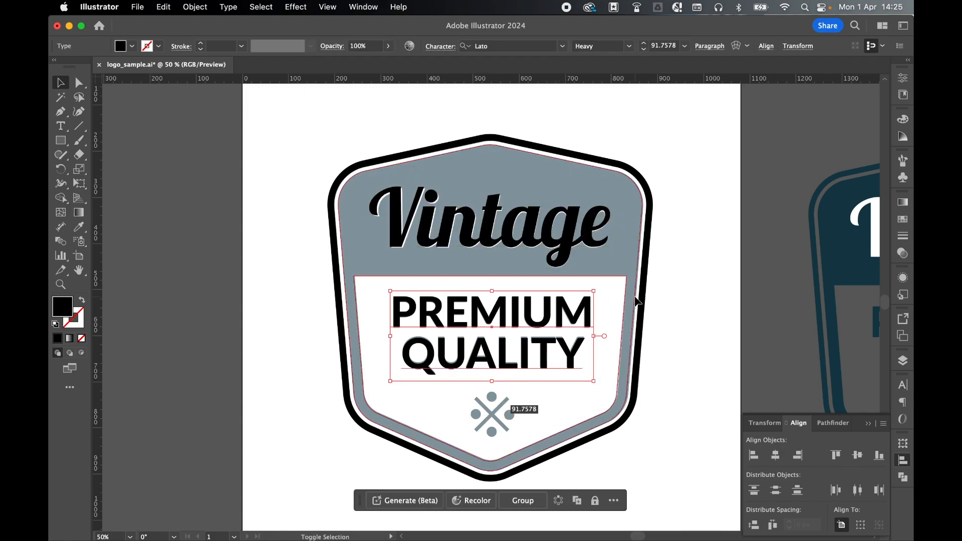
{"action": "left_click", "coordinate": [775, 455]}
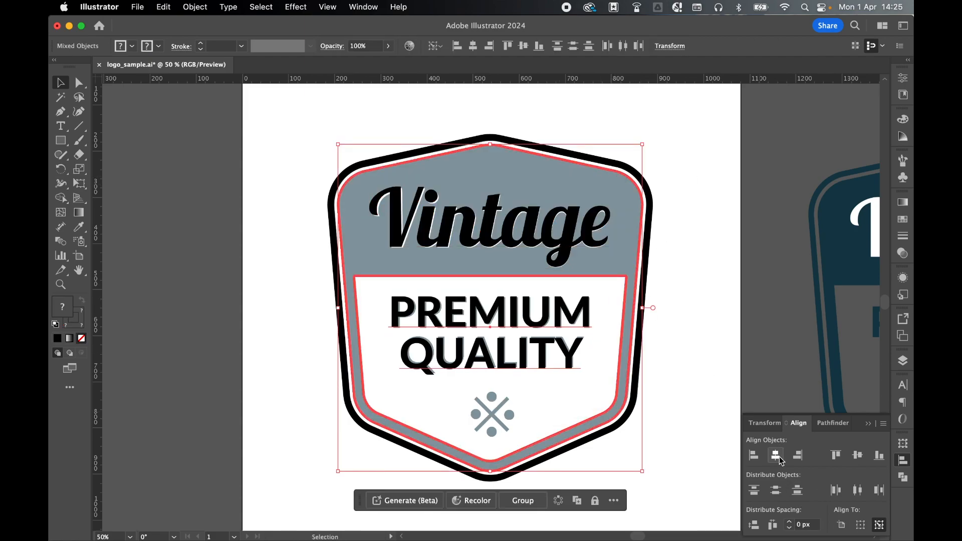
{"action": "left_click", "coordinate": [732, 298]}
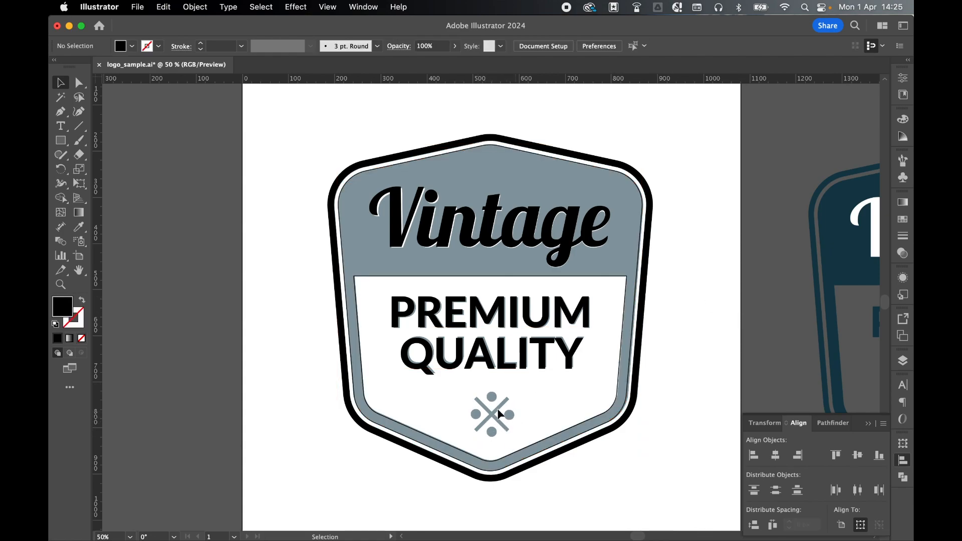
- Draw a vertical line between the ornament's upper and lower dots with the Pen tool, and make a copy rotated 90° across it
{"action": "scroll", "coordinate": [504, 407], "scroll_direction": "up", "scroll_amount": 2}
{"action": "scroll", "coordinate": [503, 407], "scroll_direction": "down", "scroll_amount": 2}
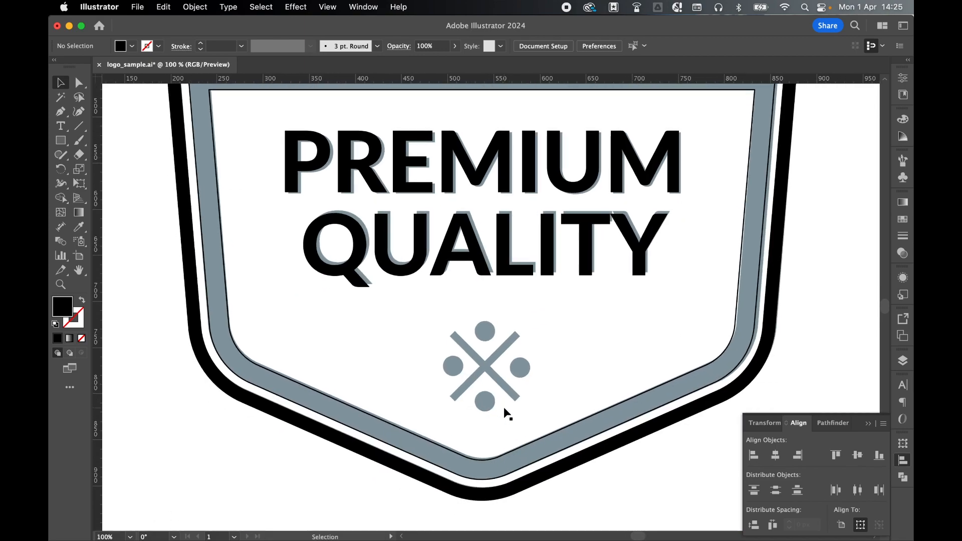
{"action": "key", "text": "p"}
{"action": "key", "text": "shift+x"}
{"action": "left_click", "coordinate": [486, 329]}
{"action": "left_click", "coordinate": [486, 403]}
{"action": "key", "text": "v"}
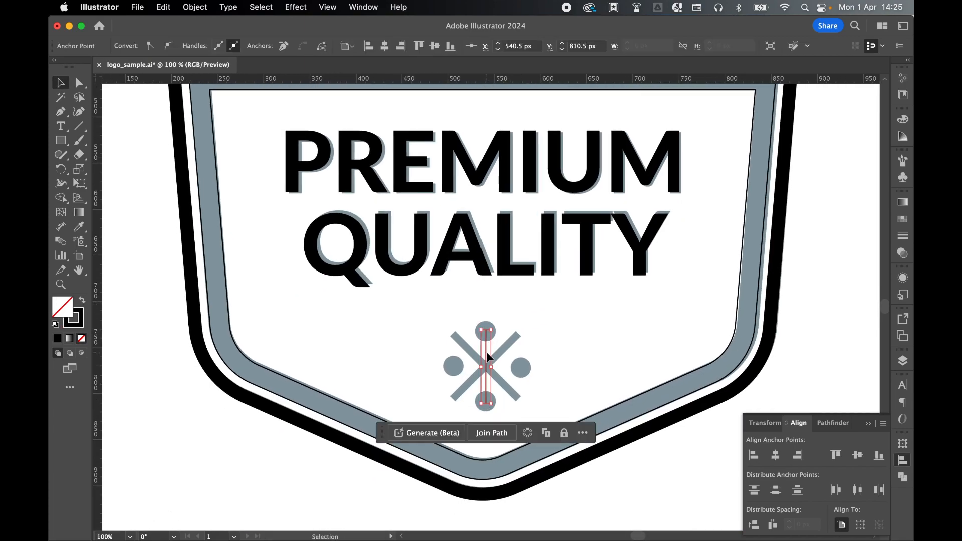
{"action": "left_click_drag", "start_coordinate": [485, 354], "coordinate": [499, 354]}
{"action": "left_click_drag", "start_coordinate": [503, 408], "coordinate": [558, 361]}
- Centre the two crossing lines horizontally on each other and set their stroke weight to 12 pt
{"action": "left_click", "coordinate": [486, 384], "text": "shift"}
{"action": "left_click", "coordinate": [775, 455]}
{"action": "left_click", "coordinate": [902, 236]}
{"action": "left_click", "coordinate": [794, 213]}
{"action": "left_click", "coordinate": [793, 212]}
{"action": "left_click", "coordinate": [793, 213]}
{"action": "left_click", "coordinate": [794, 213]}
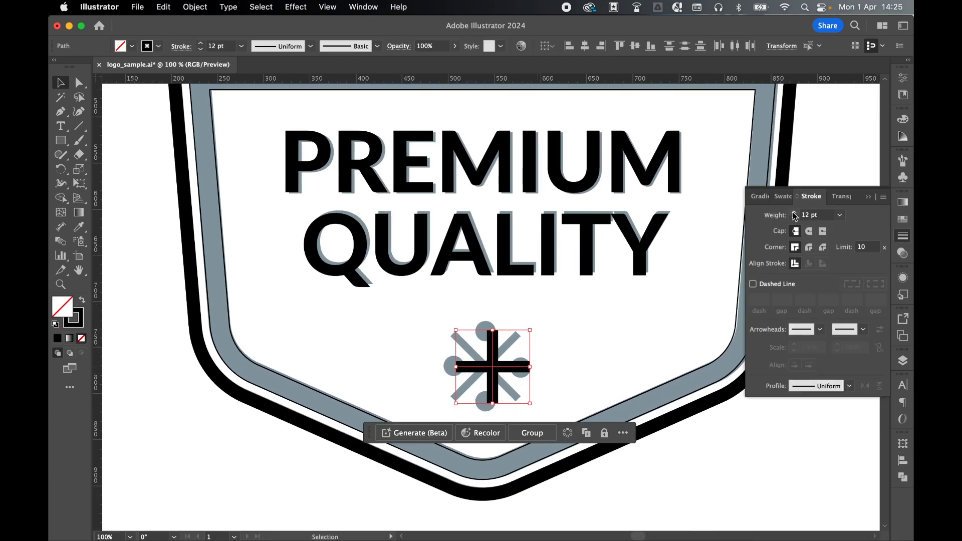
- Rotate the cross 45° so it lies over the faded X of the ornament
{"action": "left_click_drag", "start_coordinate": [534, 326], "coordinate": [570, 356]}
{"action": "right_click", "coordinate": [499, 352]}
{"action": "left_click", "coordinate": [531, 325]}
{"action": "key", "text": "shift+F7"}
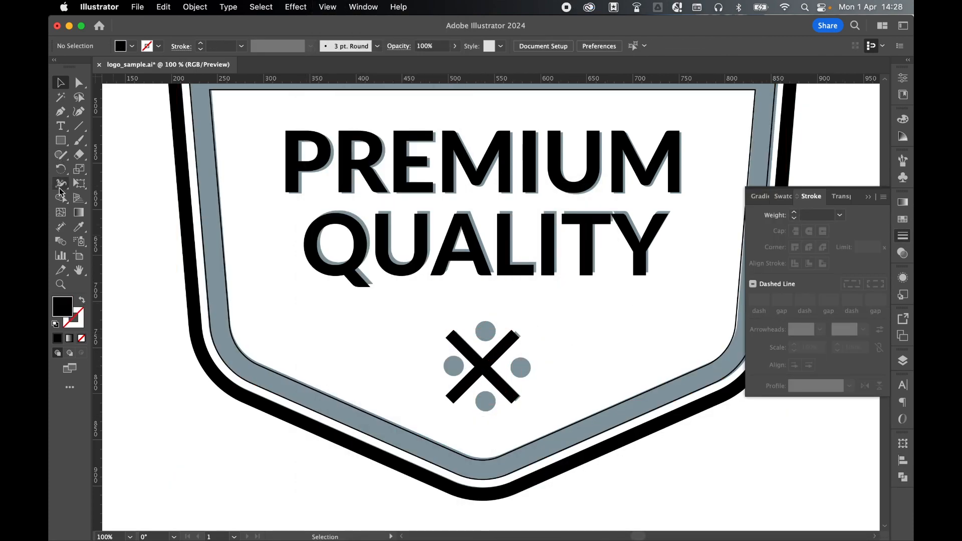
- Draw a black-filled circle of 24 px over the ornament's upper dot
{"action": "key", "text": "l"}
{"action": "scroll", "coordinate": [486, 366], "scroll_direction": "up", "scroll_amount": 2}
{"action": "left_click_drag", "start_coordinate": [454, 274], "coordinate": [498, 318]}
{"action": "scroll", "coordinate": [489, 310], "scroll_direction": "down", "scroll_amount": 2}
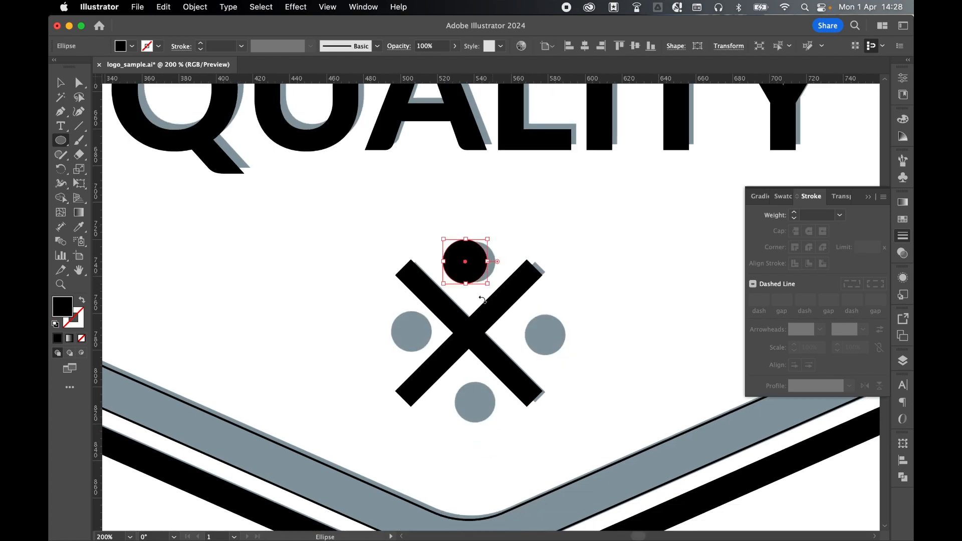
- Centre the upper circle horizontally on the cross with the Align options
{"action": "key", "text": "v"}
{"action": "right_click", "coordinate": [466, 334]}
{"action": "left_click", "coordinate": [490, 389]}
{"action": "left_click", "coordinate": [465, 263], "text": "shift"}
{"action": "left_click", "coordinate": [903, 461]}
{"action": "left_click", "coordinate": [478, 342]}
{"action": "left_click", "coordinate": [775, 455]}
{"action": "left_click", "coordinate": [602, 311]}
- Duplicate the circle so that one dot sits above, below and on each side of the cross
{"action": "mouse_move", "coordinate": [473, 258]}
{"action": "left_mouse_down"}
{"action": "mouse_move", "coordinate": [473, 392]}
{"action": "mouse_move", "coordinate": [550, 258]}
{"action": "left_mouse_up"}
{"action": "left_click", "coordinate": [474, 254], "text": "shift"}
{"action": "left_click_drag", "start_coordinate": [571, 236], "coordinate": [625, 363]}
{"action": "left_click_drag", "start_coordinate": [612, 331], "coordinate": [537, 330]}
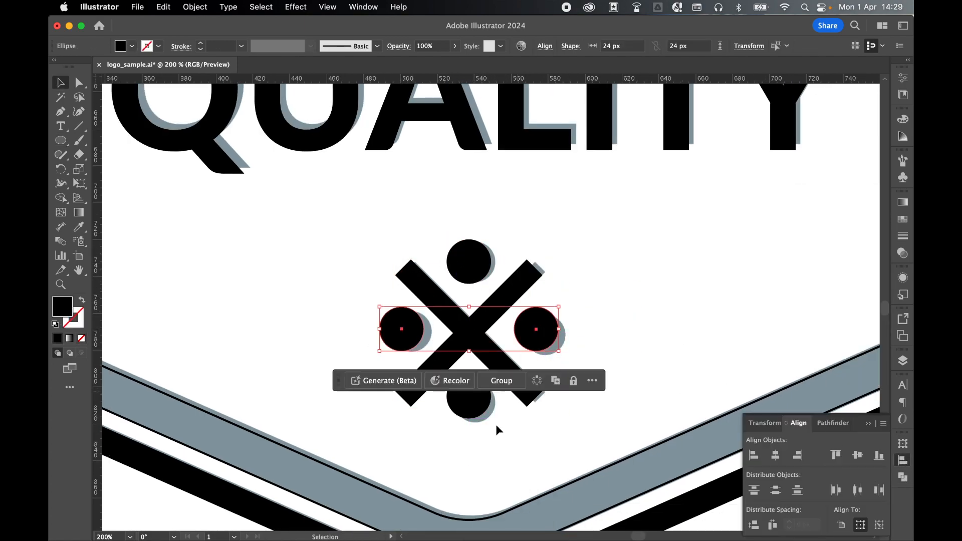
- Group the circles and align them with the cross, using the key object option
{"action": "key", "text": "super+g"}
{"action": "right_click", "coordinate": [473, 396]}
{"action": "left_click", "coordinate": [493, 309], "text": "shift"}
{"action": "left_click", "coordinate": [879, 524]}
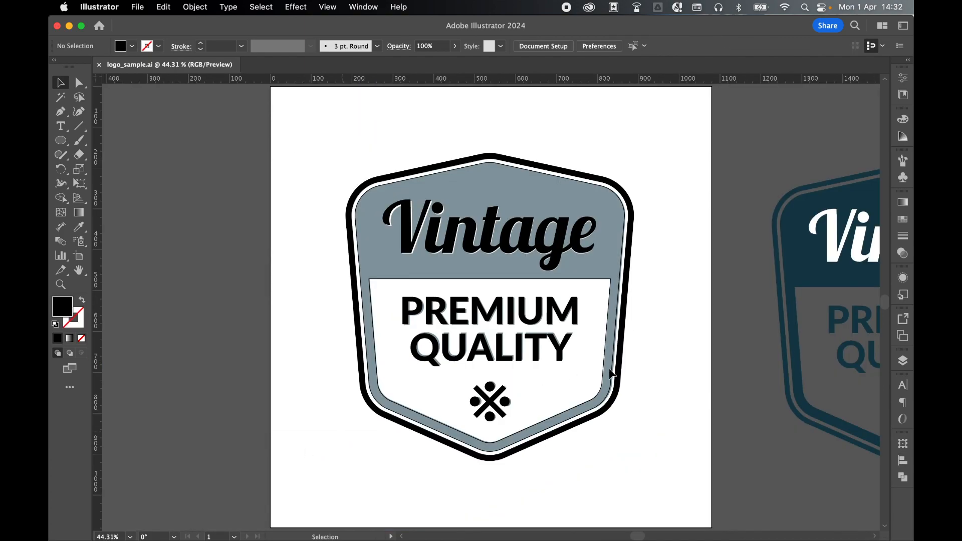
- Toggle the visibility of the bg layer to compare the redrawn badge with the original logo
{"action": "left_click", "coordinate": [903, 361]}
{"action": "left_click", "coordinate": [717, 247]}
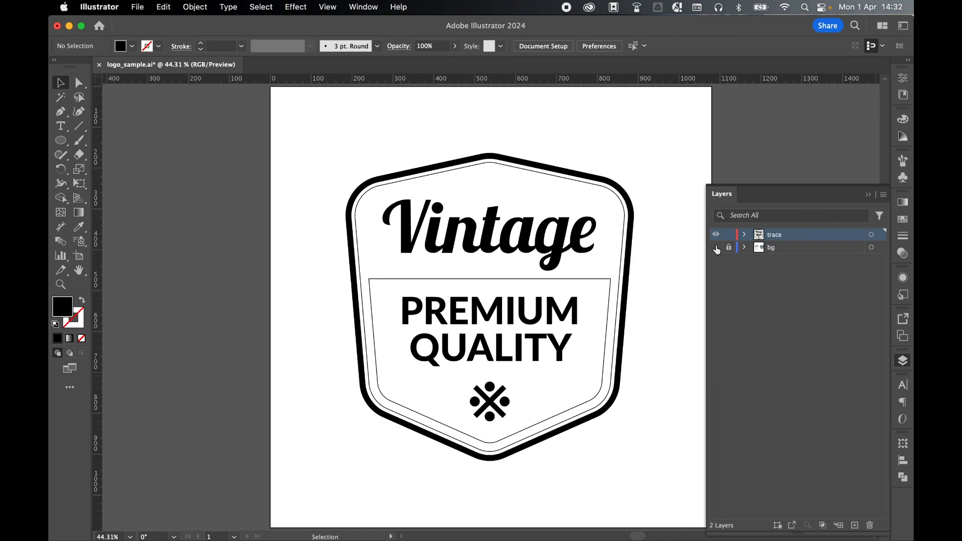
{"action": "left_click", "coordinate": [717, 247]}
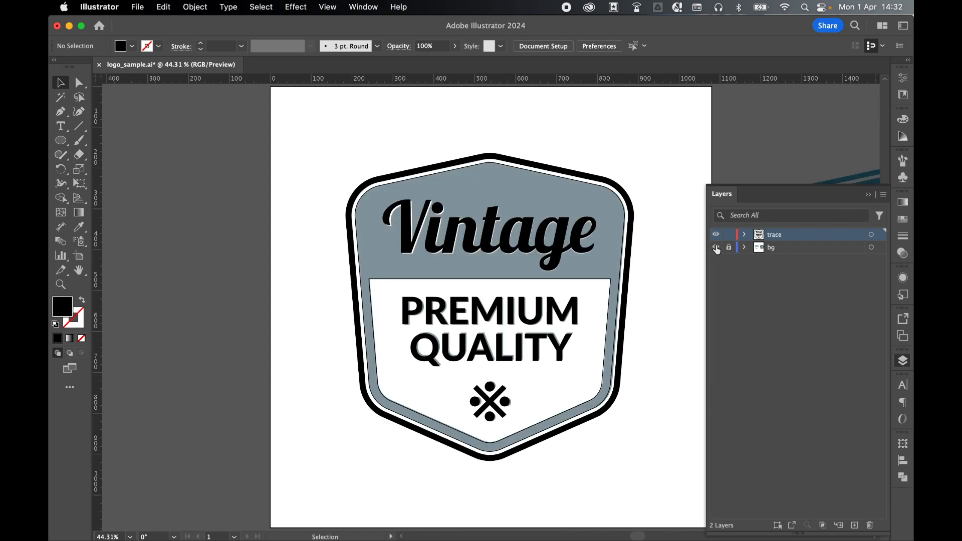
{"action": "left_click", "coordinate": [903, 361]}
- Sample the dark teal from the reference badge beside the artboard and save it as global swatch R=19 G=59 B=74
{"action": "left_click", "coordinate": [79, 228]}
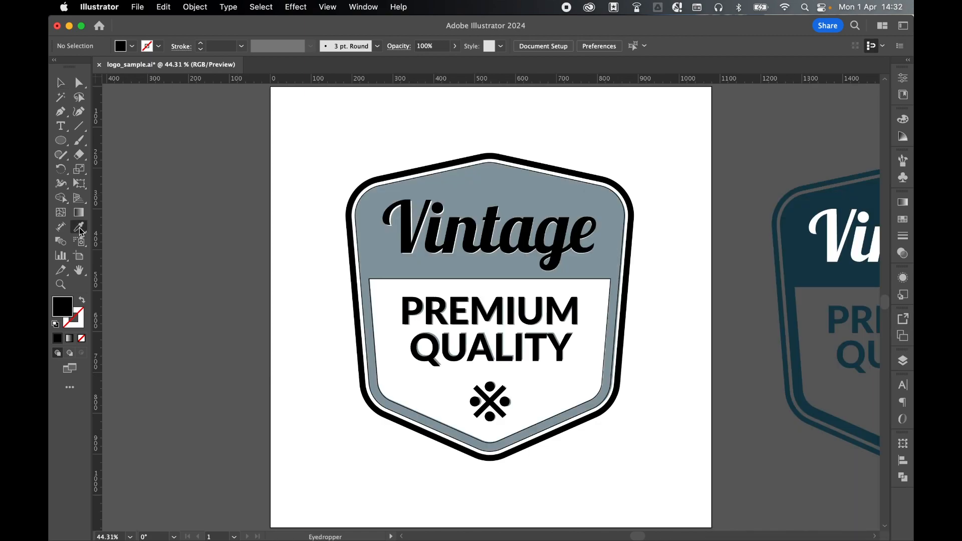
{"action": "left_click", "coordinate": [811, 247]}
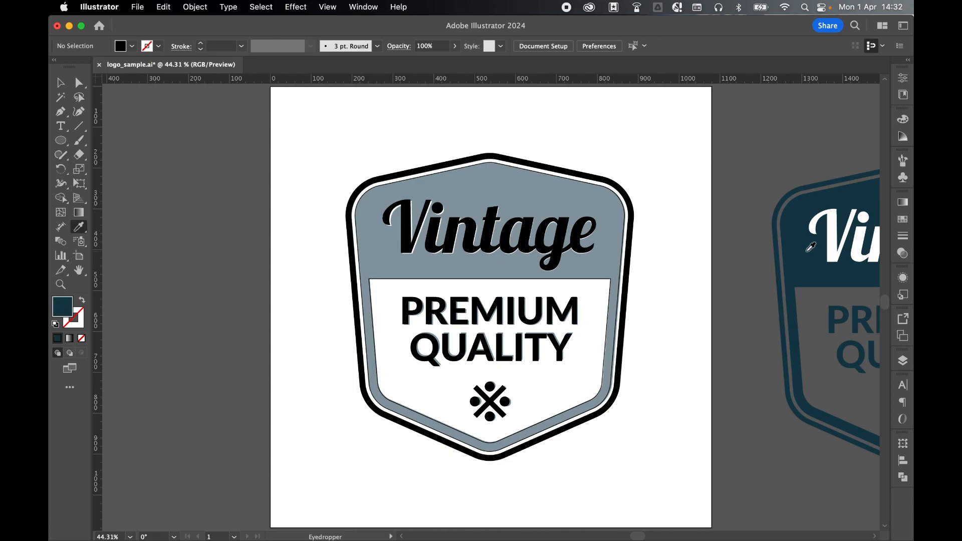
{"action": "left_click", "coordinate": [903, 219]}
{"action": "left_click", "coordinate": [855, 329]}
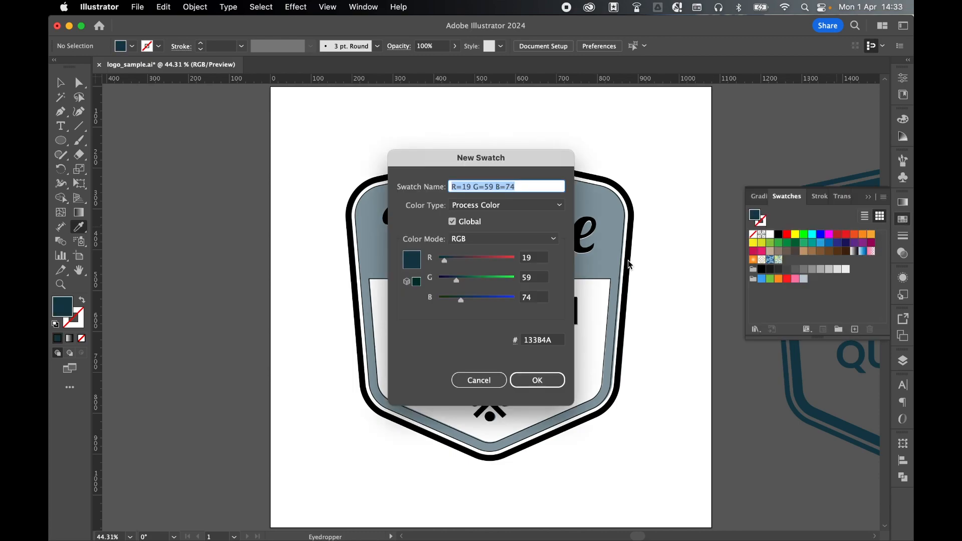
{"action": "left_click", "coordinate": [532, 382]}
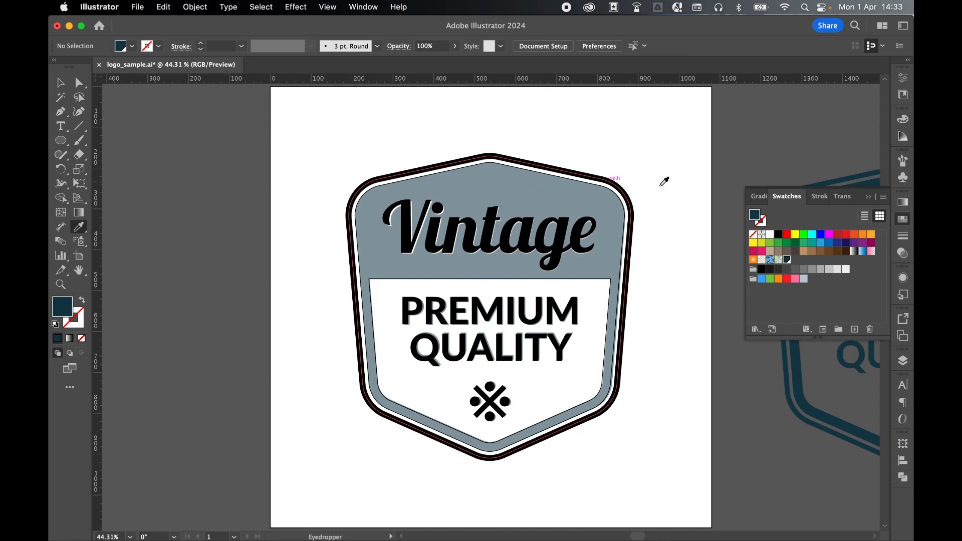
- Hide the bg layer so that only the traced artwork remains in view
{"action": "key", "text": "F7"}
{"action": "left_click", "coordinate": [716, 248]}
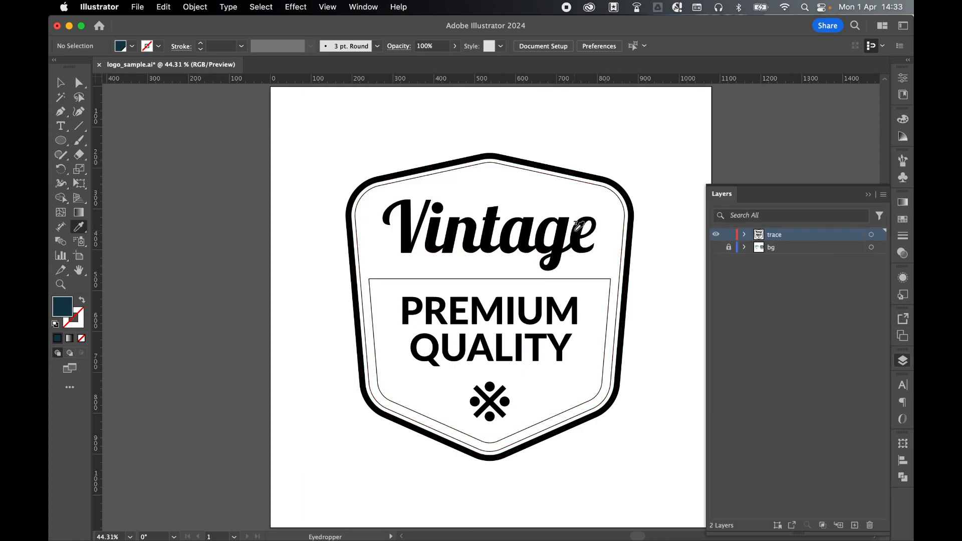
{"action": "key", "text": "F7"}
- Fill the inner badge panel with the dark teal swatch and recolour the Vintage text white
{"action": "left_click", "coordinate": [60, 83]}
{"action": "left_click", "coordinate": [623, 206]}
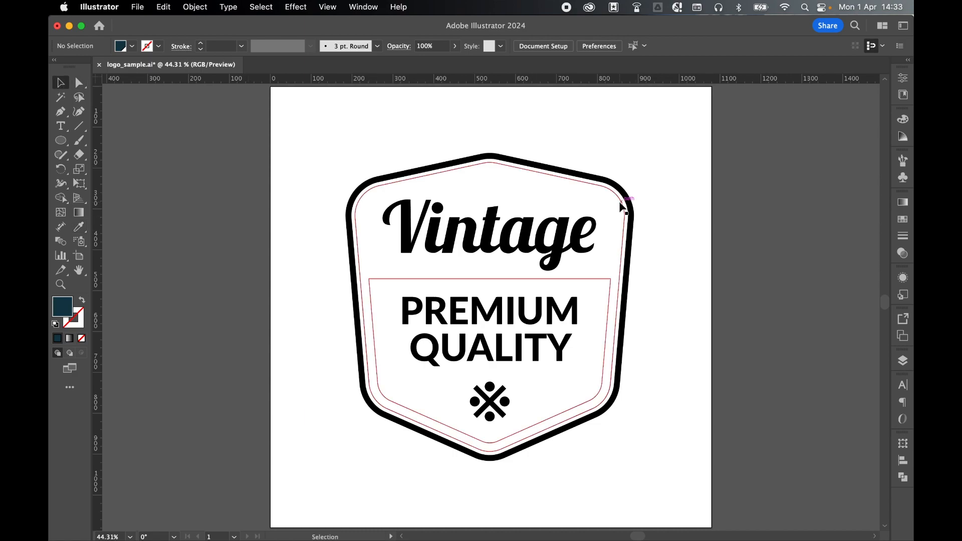
{"action": "left_click", "coordinate": [902, 219]}
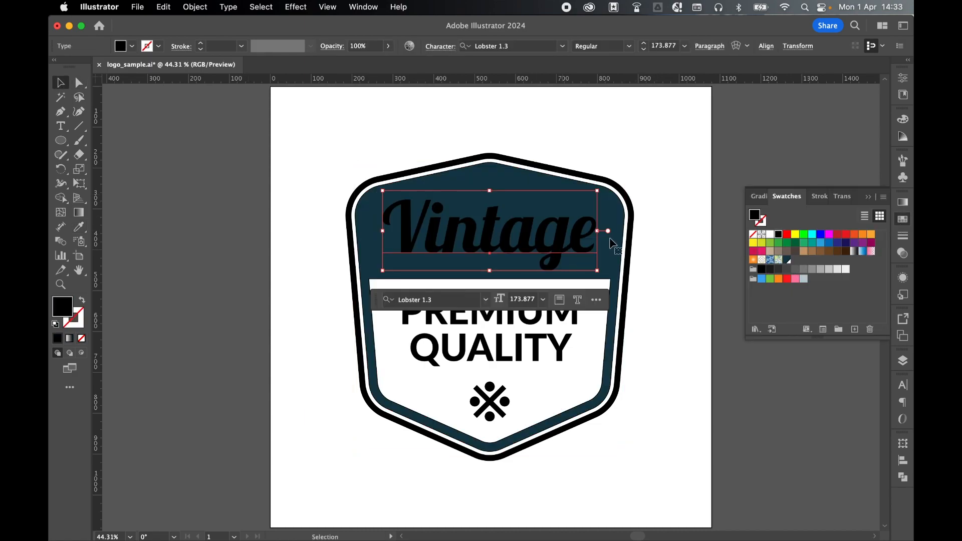
{"action": "left_click", "coordinate": [771, 234]}
- Recolour the PREMIUM QUALITY text with the dark teal swatch
{"action": "left_click", "coordinate": [575, 314]}
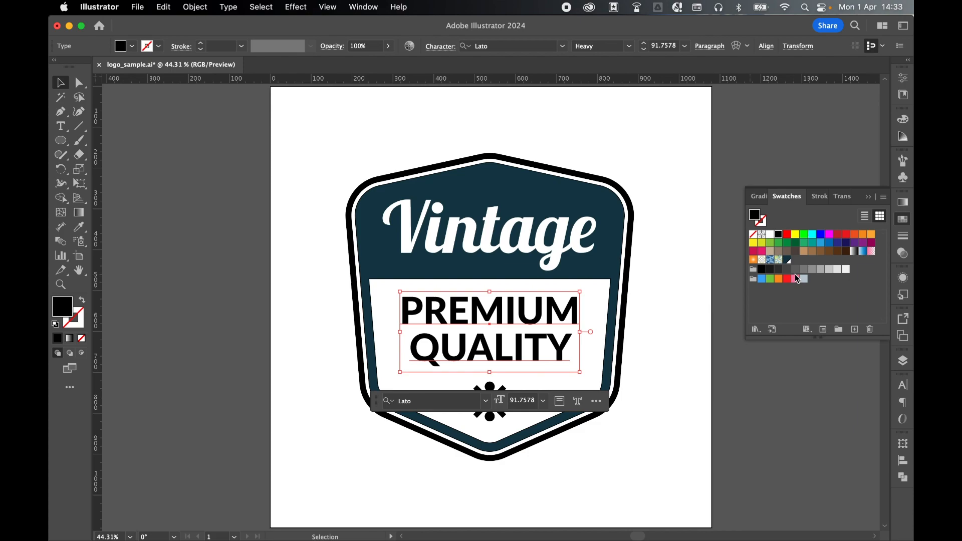
{"action": "left_click", "coordinate": [790, 265]}
{"action": "left_click", "coordinate": [542, 382]}
- Expand the fill and stroke of the cross in the ornament below the text
{"action": "key", "text": "super+equal"}
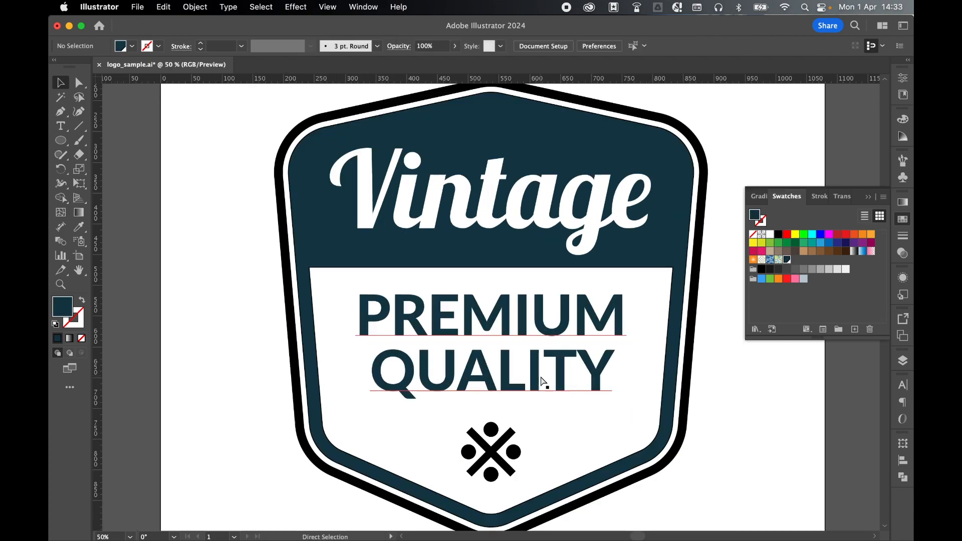
{"action": "scroll", "coordinate": [541, 383], "scroll_direction": "down", "scroll_amount": 5}
{"action": "left_click", "coordinate": [496, 353]}
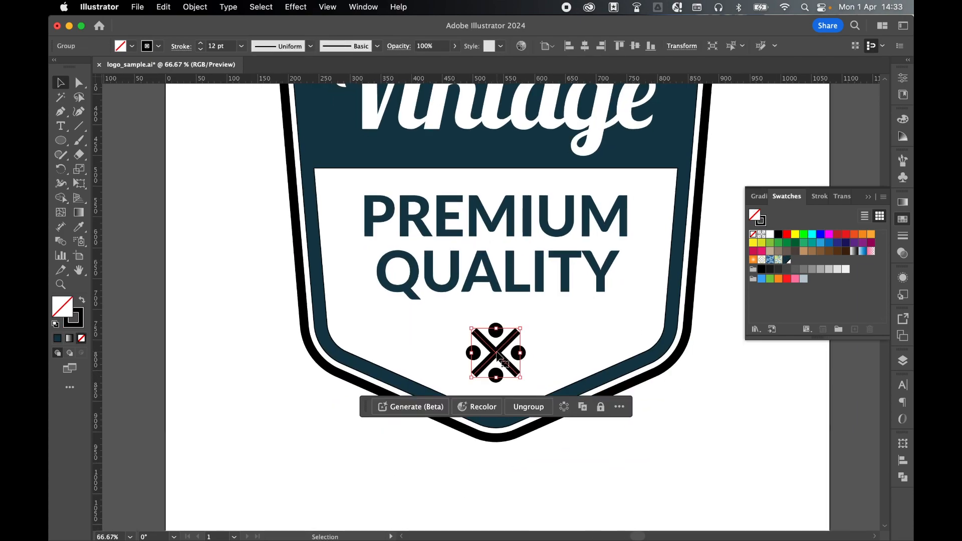
{"action": "left_click", "coordinate": [195, 6]}
{"action": "left_click", "coordinate": [200, 170]}
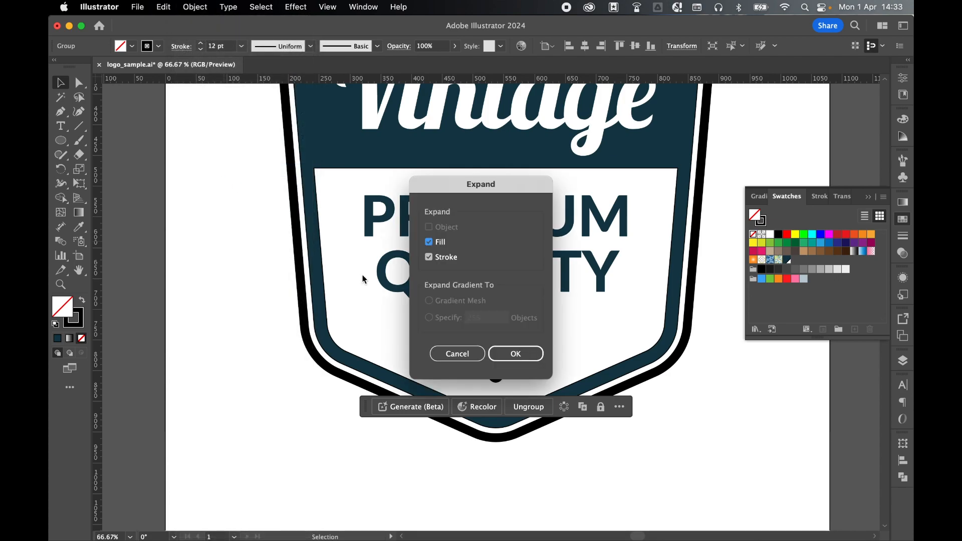
{"action": "left_click", "coordinate": [512, 350]}
- Fill the expanded cross and its surrounding circles with the dark teal swatch
{"action": "left_click", "coordinate": [539, 337]}
{"action": "left_click_drag", "start_coordinate": [444, 321], "coordinate": [533, 390]}
{"action": "left_click", "coordinate": [787, 260]}
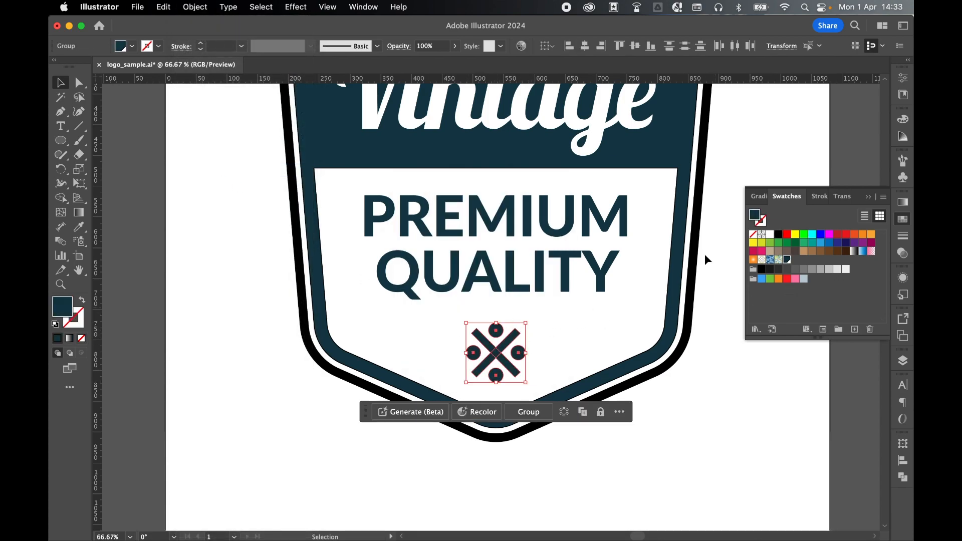
- Apply the dark teal swatch to the stroke of the badge's outer border
{"action": "left_click", "coordinate": [694, 275]}
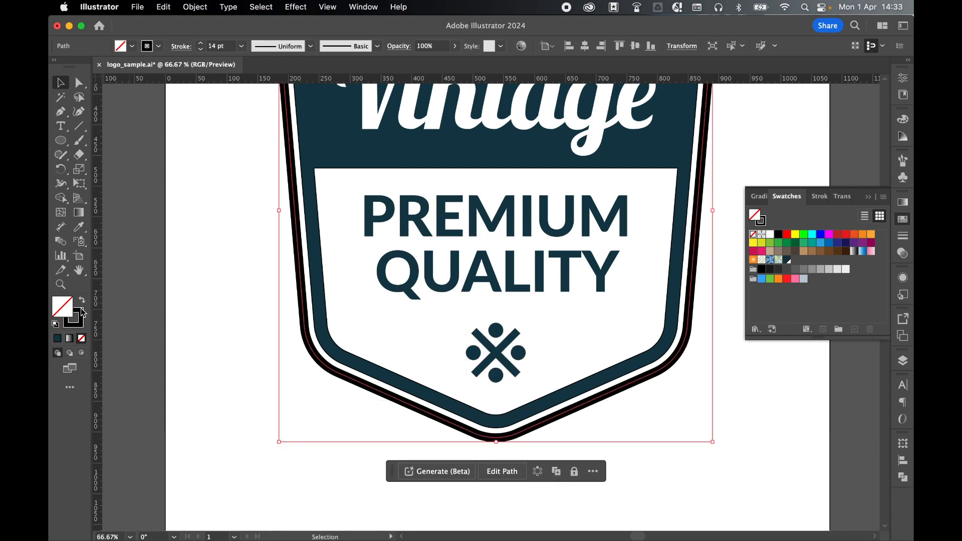
{"action": "left_click", "coordinate": [83, 314]}
{"action": "left_click", "coordinate": [903, 219]}
{"action": "left_click", "coordinate": [788, 259]}
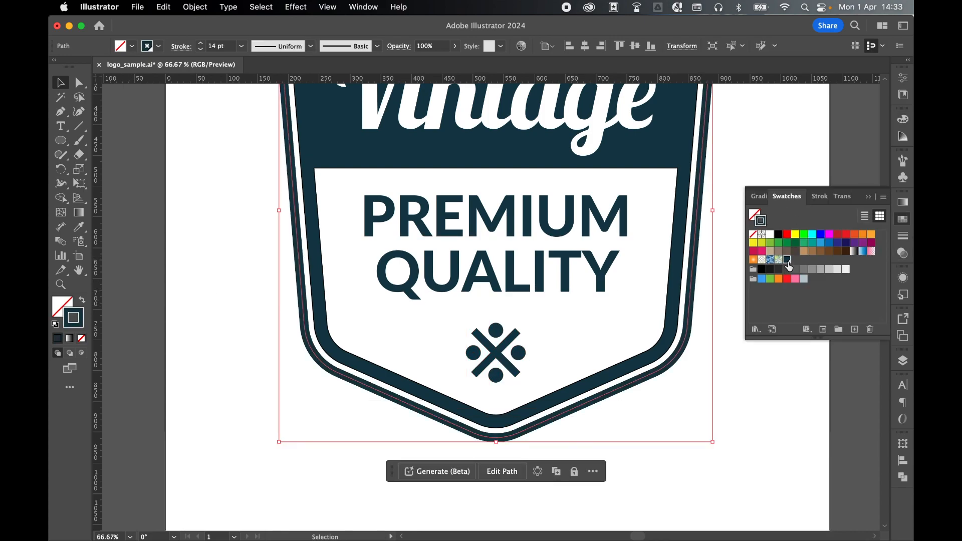
{"action": "left_click", "coordinate": [705, 326]}
- Compare the recoloured badge with the original logo by briefly showing the bg layer, leaving it hidden
{"action": "key", "text": "super+0"}
{"action": "left_click", "coordinate": [903, 361]}
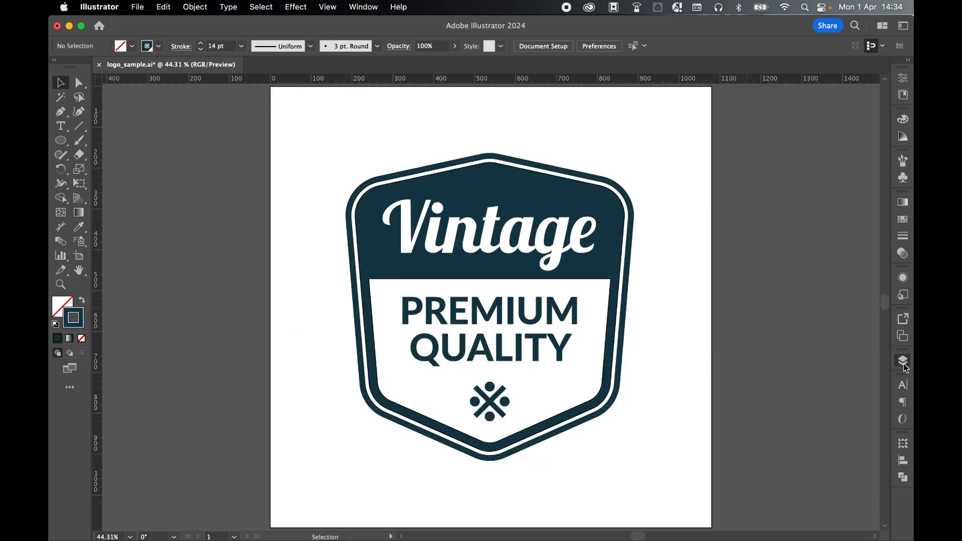
{"action": "left_click", "coordinate": [716, 248]}
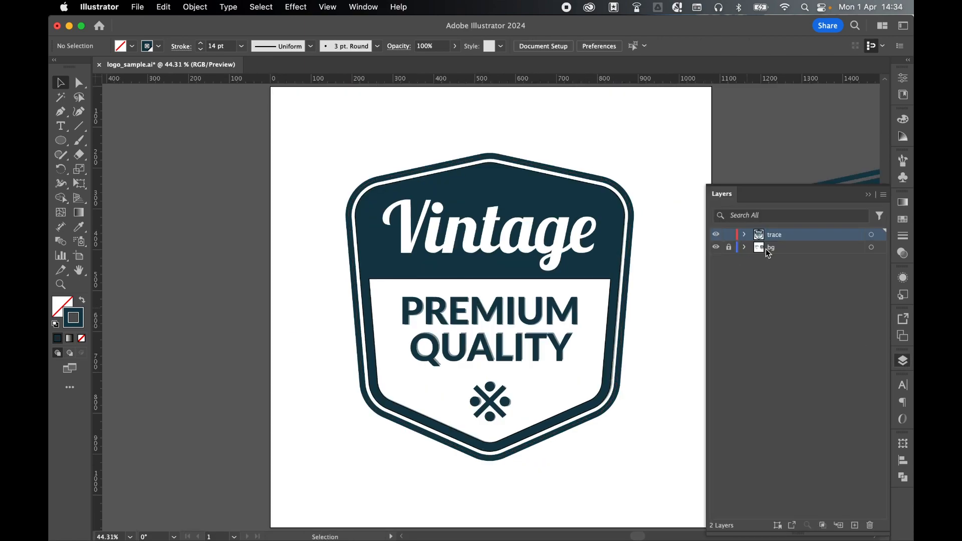
{"action": "left_click", "coordinate": [716, 248]}
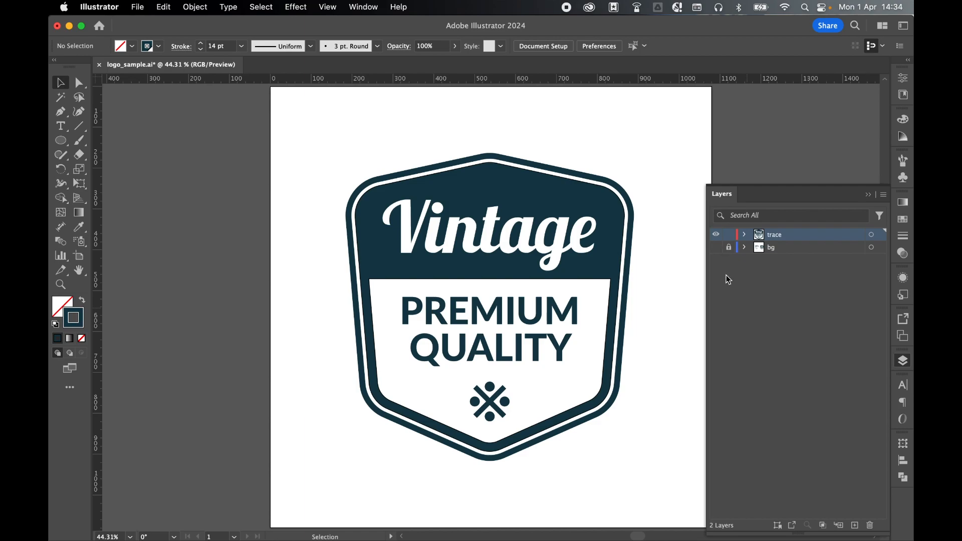
- Select the whole badge and resize the artboard with the Fit to Selected Art preset
{"action": "key", "text": "super+minus"}
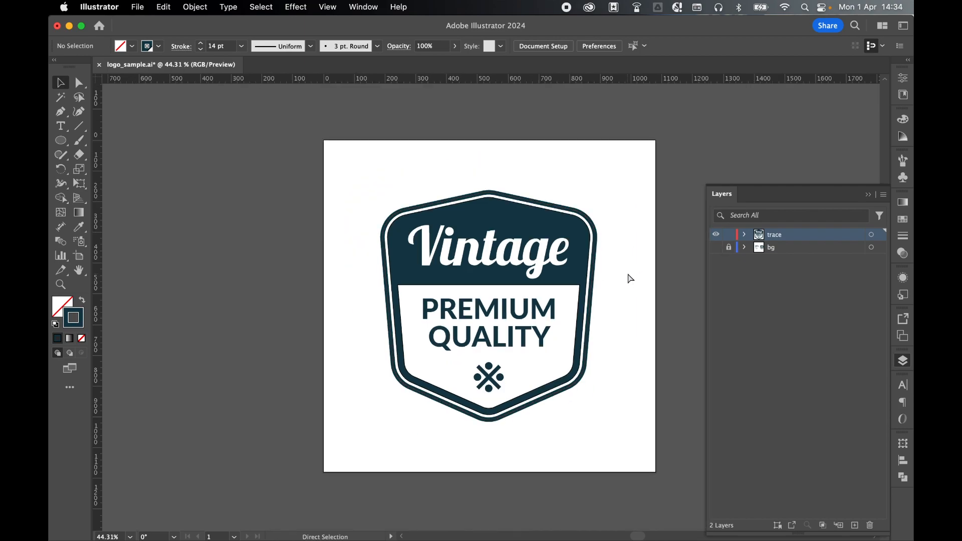
{"action": "left_click", "coordinate": [901, 366]}
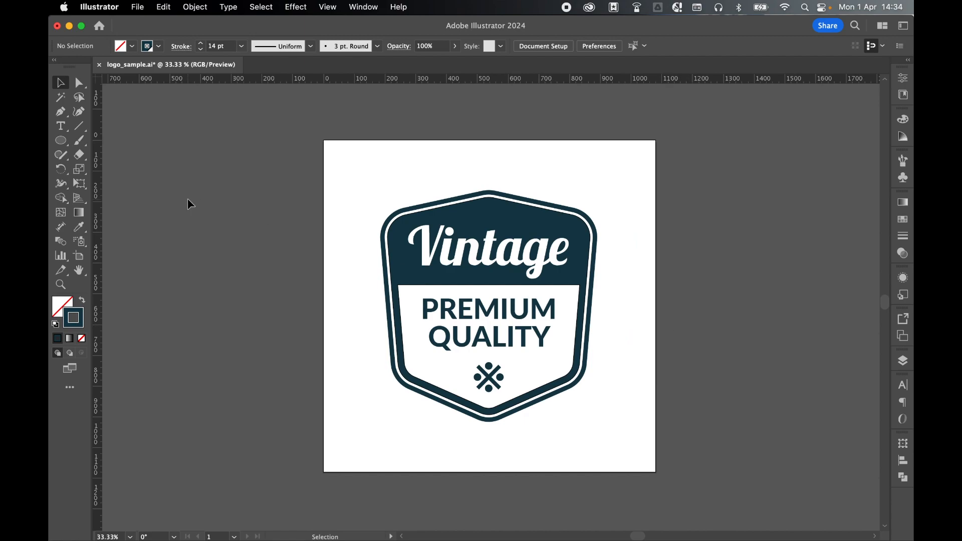
{"action": "left_click_drag", "start_coordinate": [375, 173], "coordinate": [591, 421]}
{"action": "left_click", "coordinate": [79, 256]}
{"action": "left_click", "coordinate": [149, 45]}
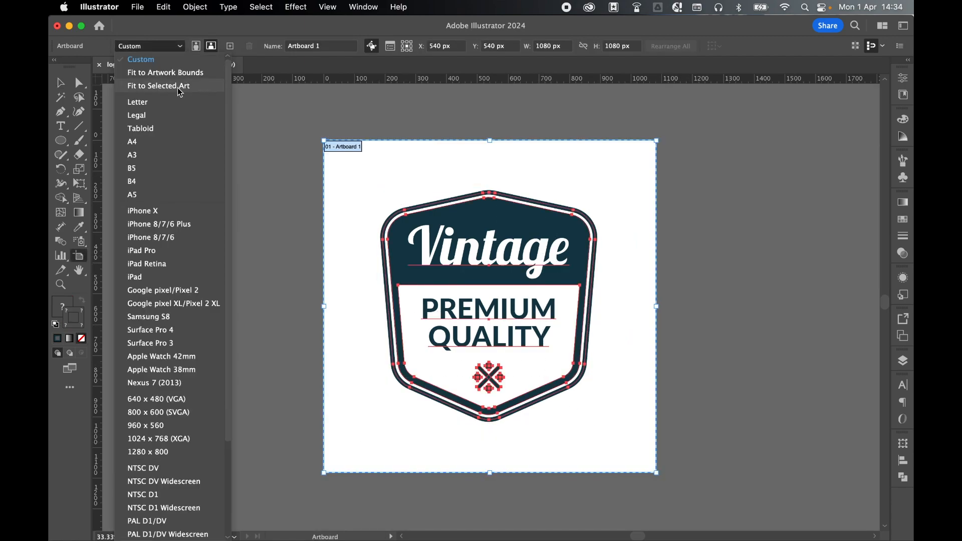
{"action": "left_click", "coordinate": [150, 89]}
{"action": "left_click", "coordinate": [59, 82]}
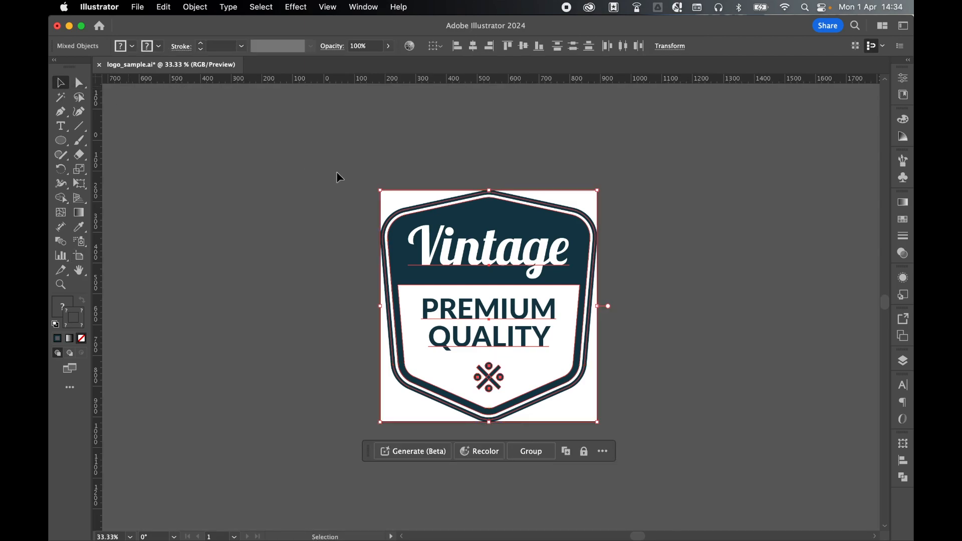
{"action": "left_click", "coordinate": [343, 172]}
- Export the artboard as a PNG named logo_sample2.png in the DWD Images folder, with Use Artboards enabled
{"action": "left_click", "coordinate": [138, 6]}
{"action": "mouse_move", "coordinate": [260, 276]}
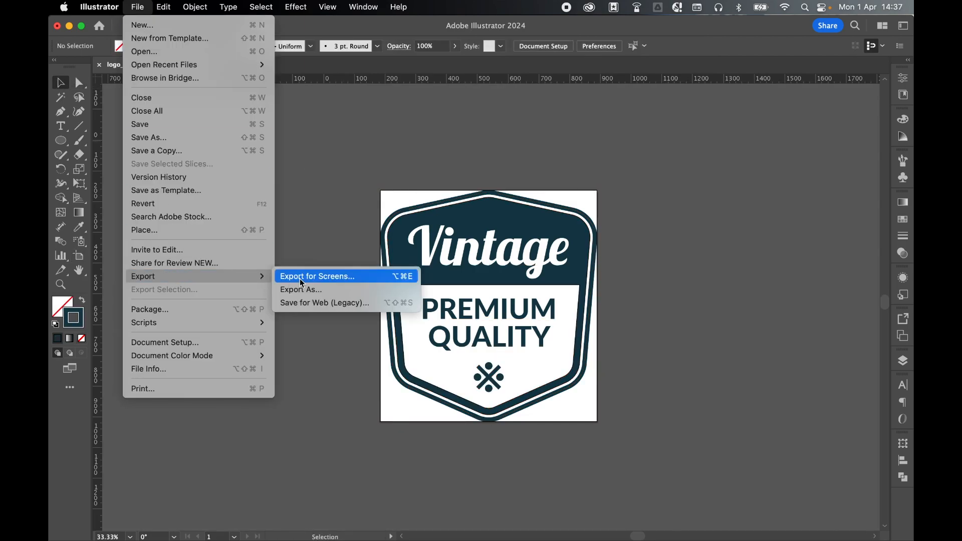
{"action": "left_click", "coordinate": [346, 290]}
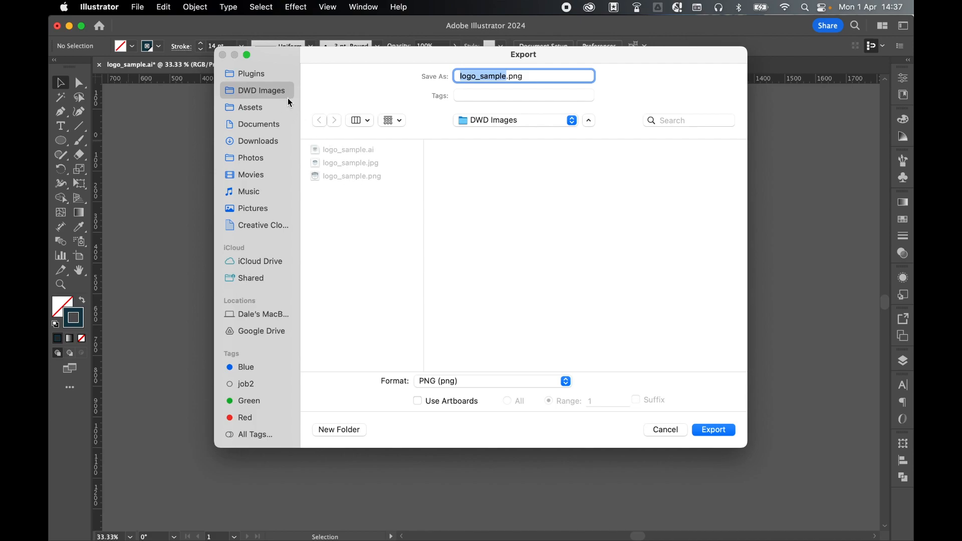
{"action": "left_click", "coordinate": [506, 76]}
{"action": "type", "text": "2"}
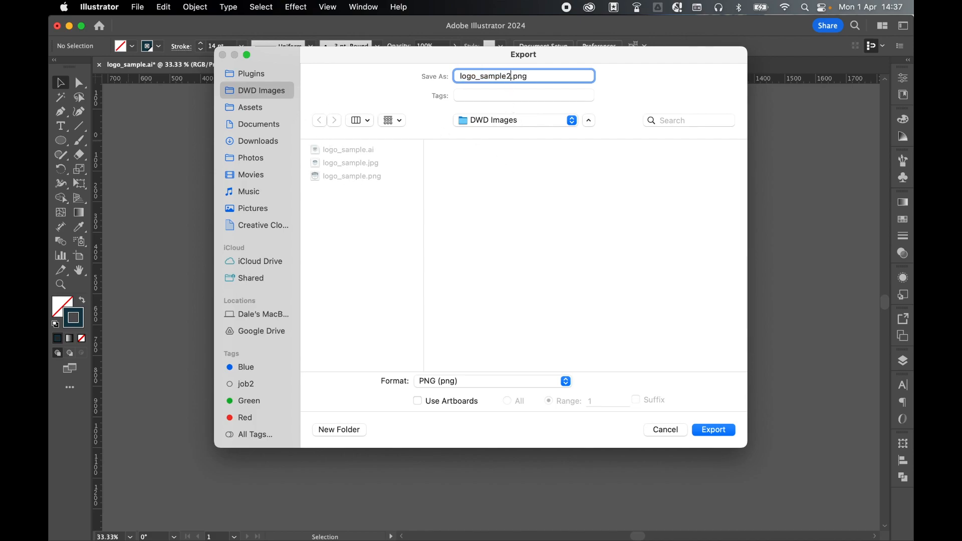
{"action": "left_click", "coordinate": [418, 401]}
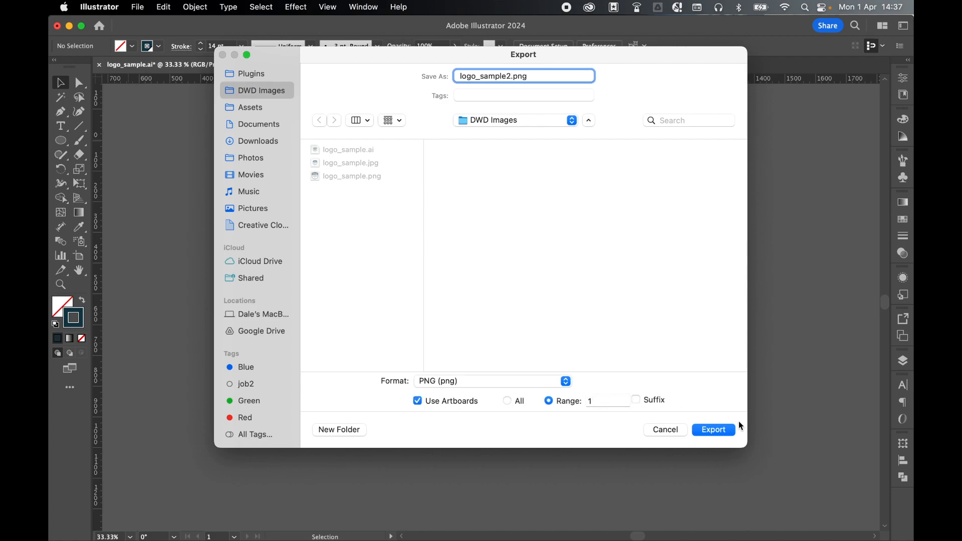
{"action": "left_click", "coordinate": [718, 431]}
- Finish the PNG export at High (300 ppi) with Type Optimized (Hinted) anti-aliasing and a Transparent background colour
{"action": "left_click", "coordinate": [725, 168]}
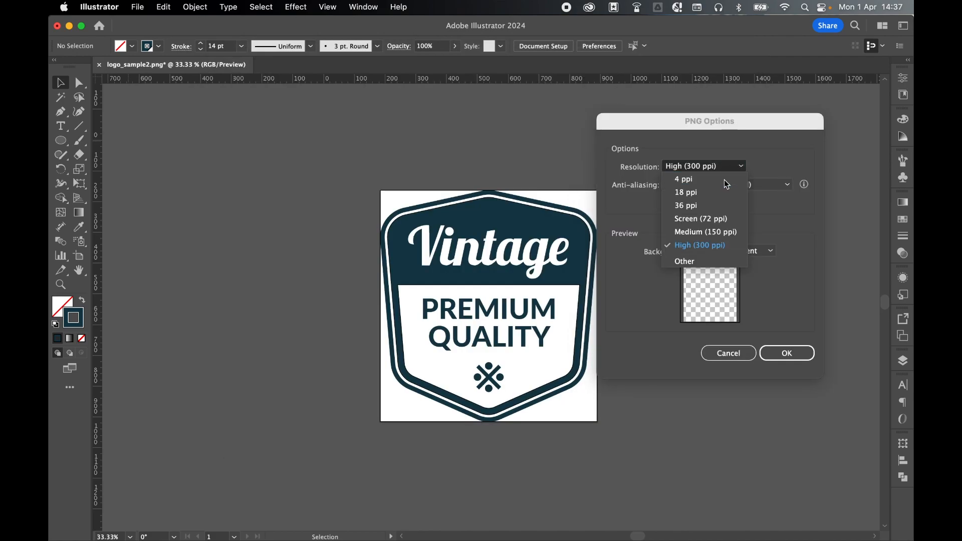
{"action": "left_click", "coordinate": [714, 248]}
{"action": "left_click", "coordinate": [720, 184]}
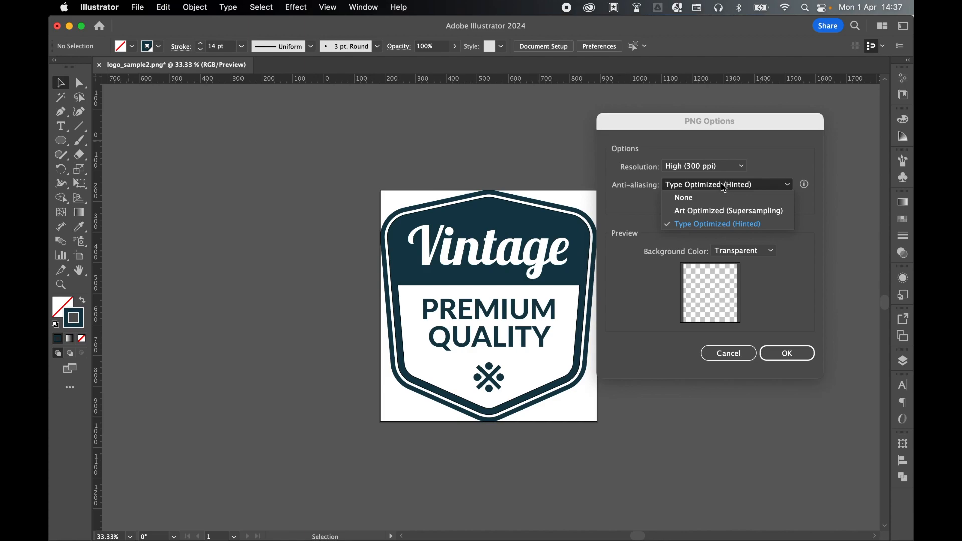
{"action": "left_click", "coordinate": [720, 182]}
{"action": "left_click", "coordinate": [739, 252]}
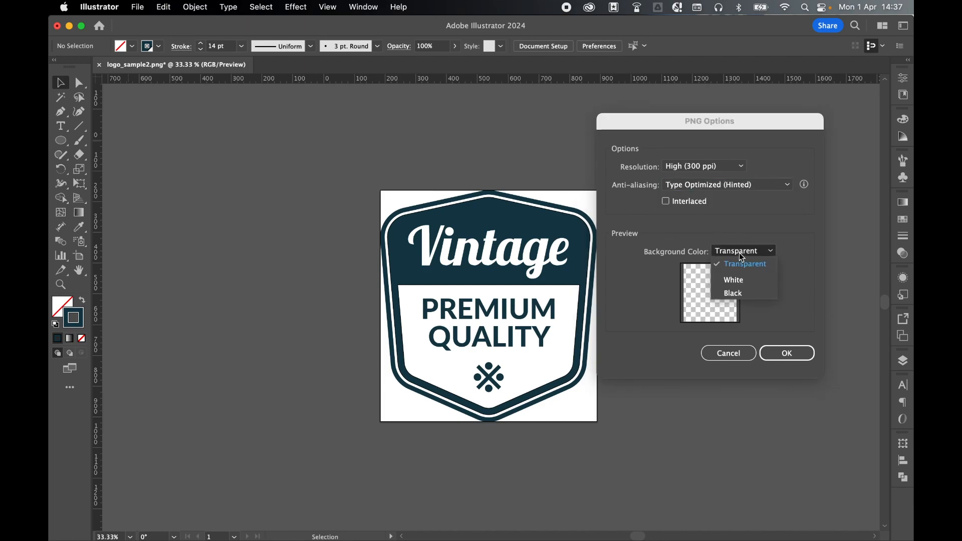
{"action": "left_click", "coordinate": [739, 264]}
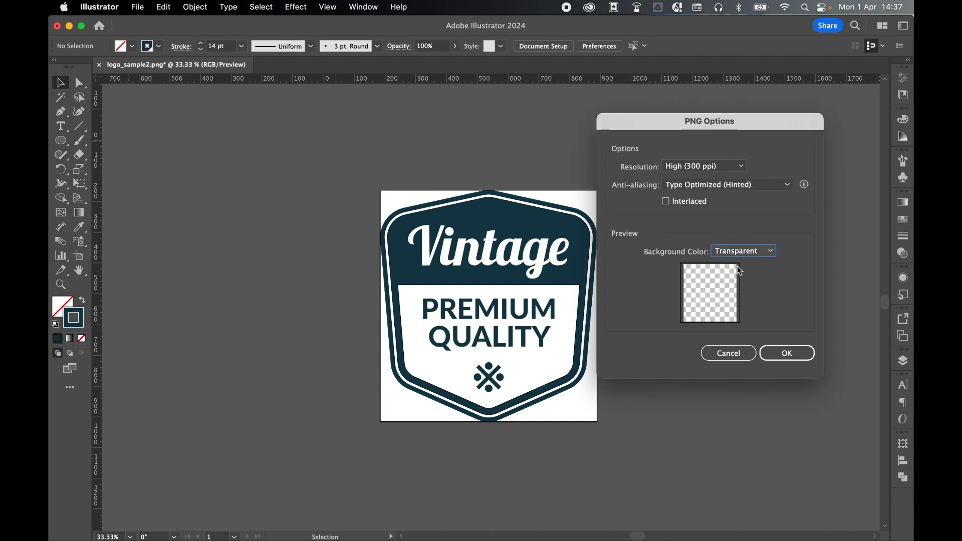
{"action": "left_click", "coordinate": [787, 353]}
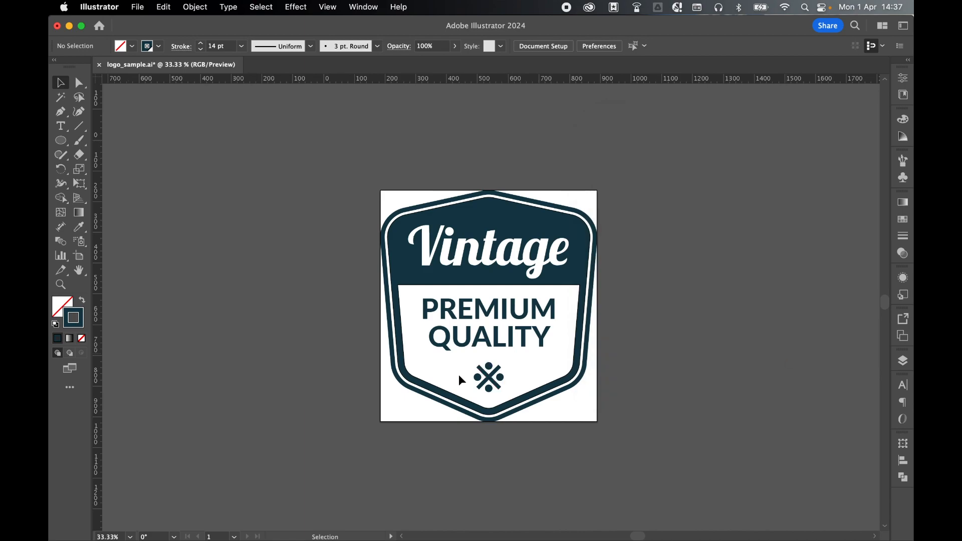
- Switch to Finder and preview logo_sample2.png in the DWD Images folder to check its background
{"action": "left_click", "coordinate": [71, 511]}
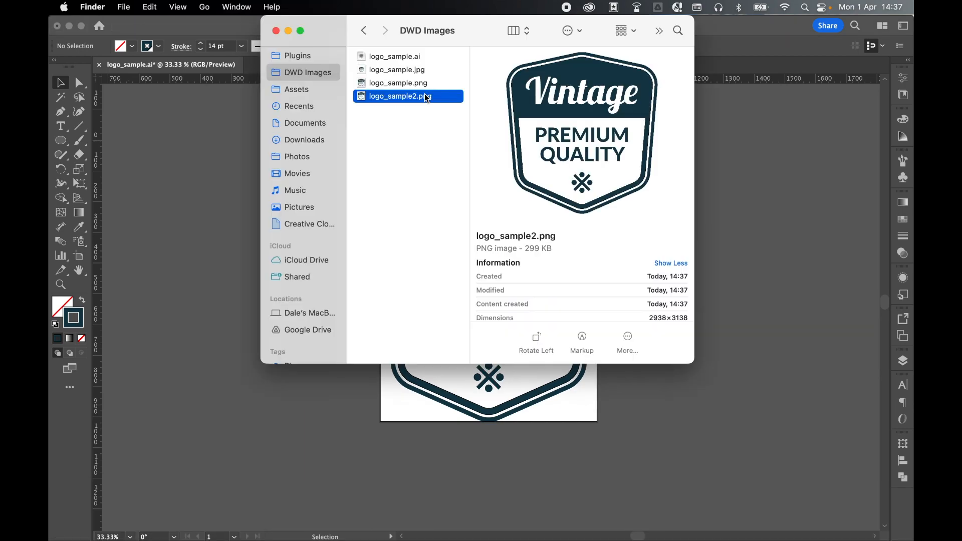
{"action": "key", "text": "space"}
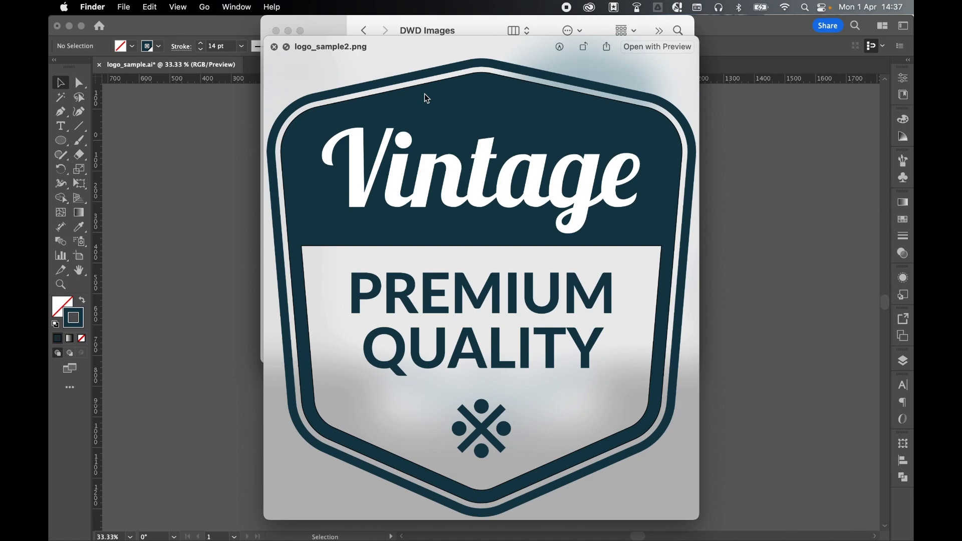